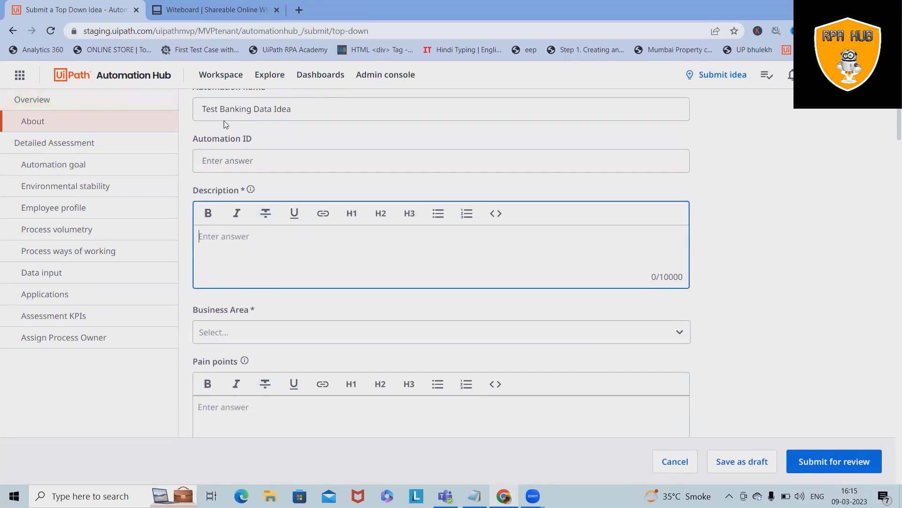
# - Copy the idea name into the Description field
pyautogui.moveTo(312, 113); pyautogui.dragTo(62, 83)
pyautogui.hotkey('ctrl', 'c')
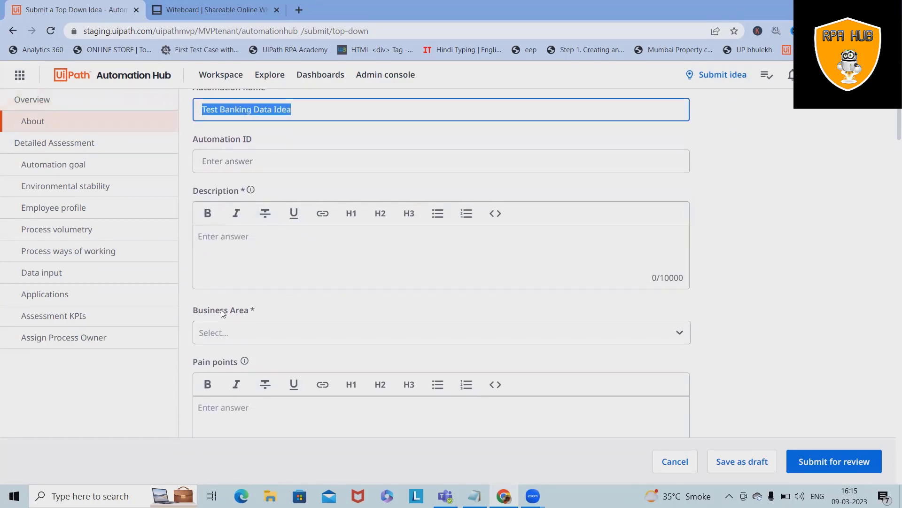
pyautogui.click(250, 256)
pyautogui.hotkey('ctrl', 'v')
# - Classify the idea as Information Technology, Manage Enterprise Information, Define the Enterprise Informational Architecture
pyautogui.click(266, 332)
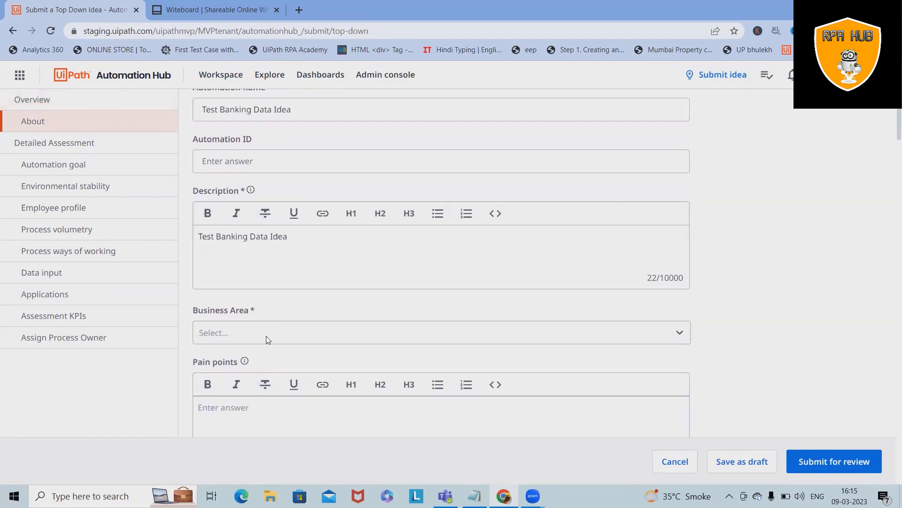
pyautogui.click(249, 403)
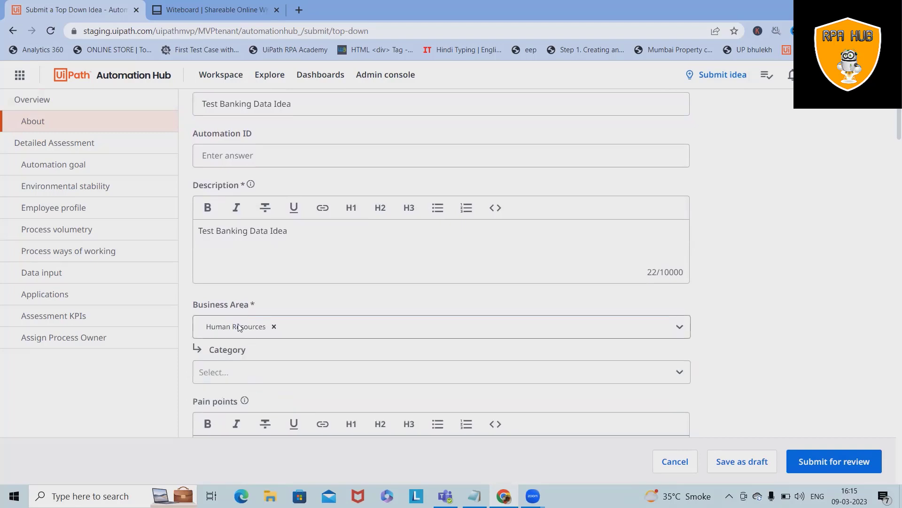
pyautogui.click(316, 332)
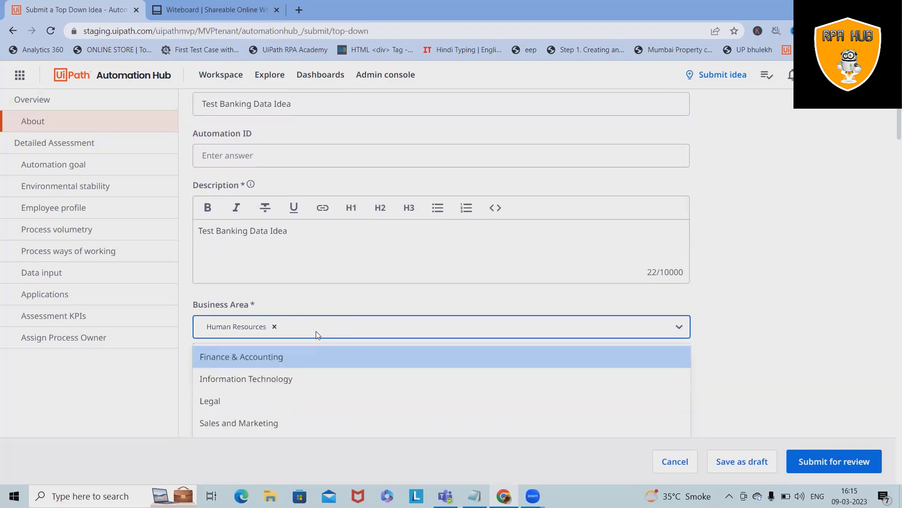
pyautogui.click(252, 381)
pyautogui.click(251, 370)
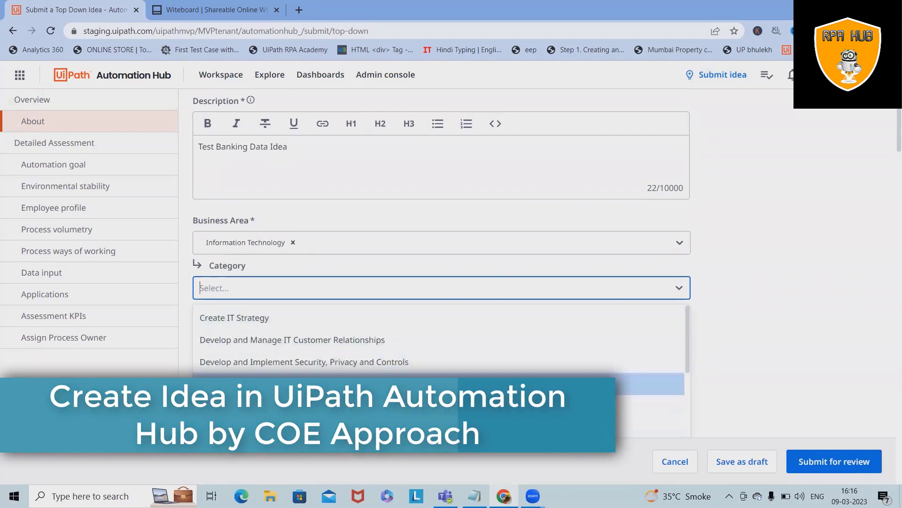
pyautogui.click(265, 383)
pyautogui.scroll(-2, 265, 345)
pyautogui.click(277, 218)
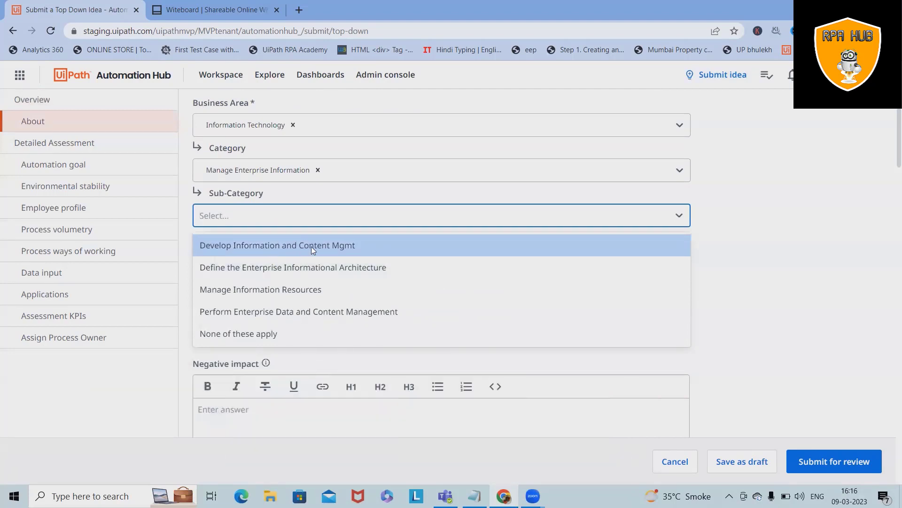
pyautogui.click(307, 268)
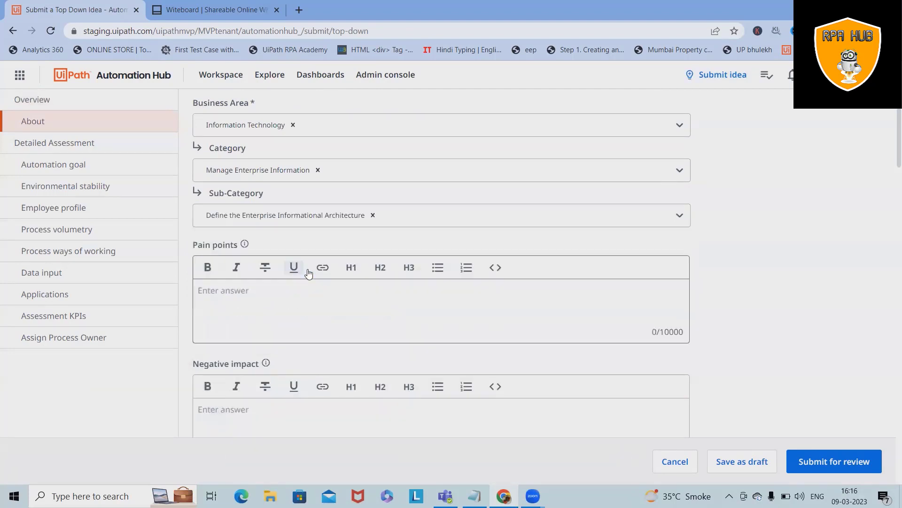
# - Enter pain points 'To Remove Data redundancy' and 'To Remove Junk data' on separate lines
pyautogui.click(260, 306)
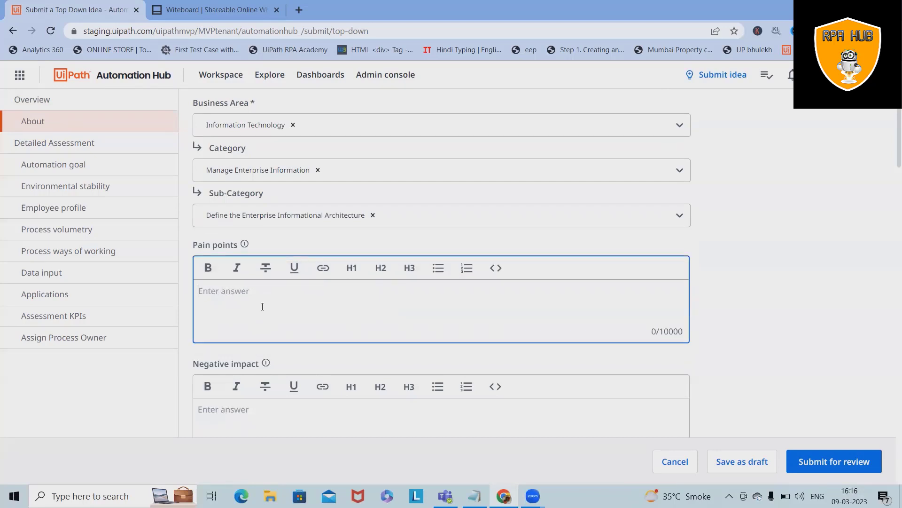
pyautogui.write('To Remove Data redunda')
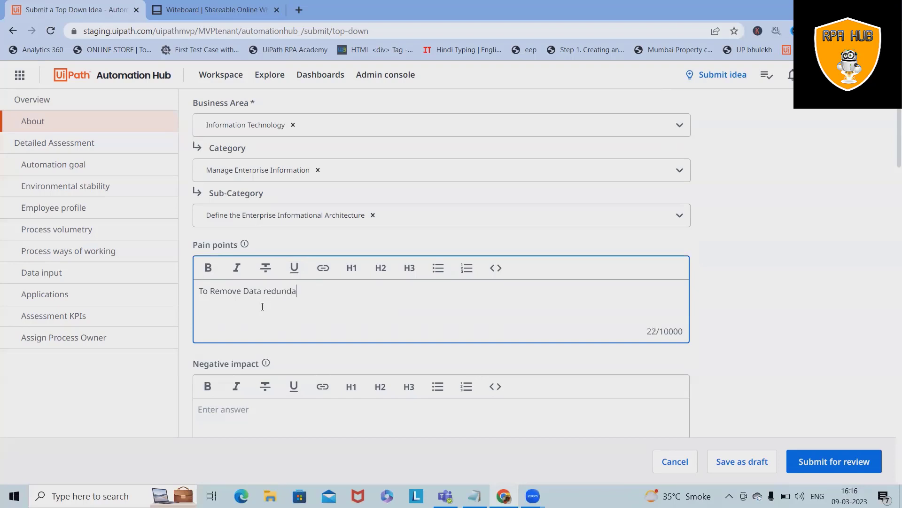
pyautogui.write('ncy')
pyautogui.press('Return')
pyautogui.write('To')
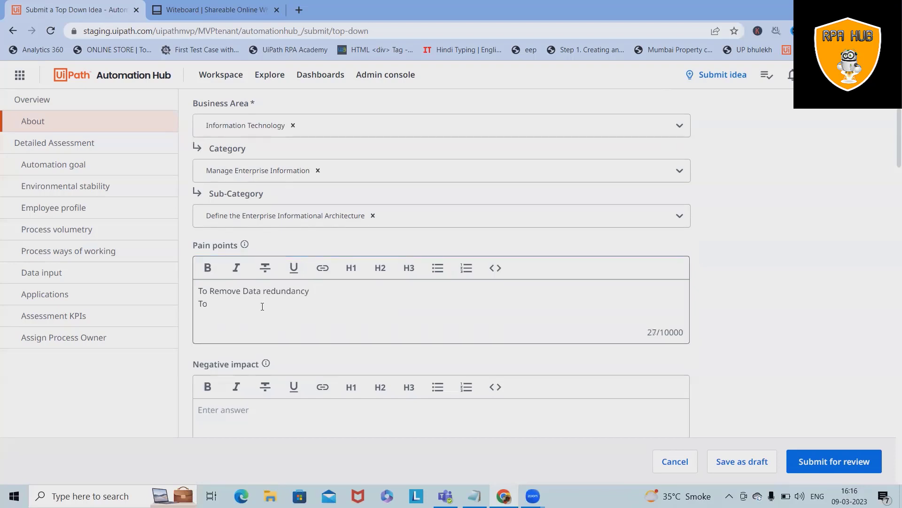
pyautogui.hotkey('alt', 'f')
pyautogui.click(210, 293)
pyautogui.click(223, 312)
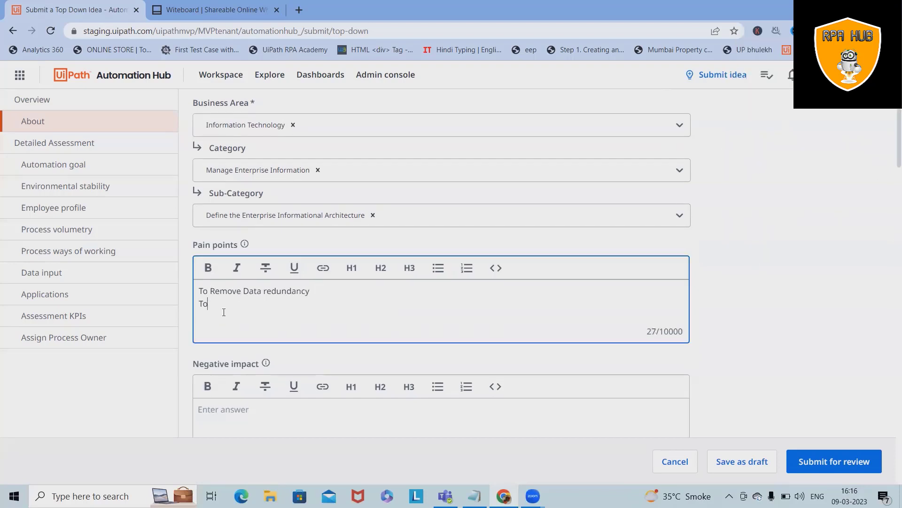
pyautogui.write('Remove Junk data')
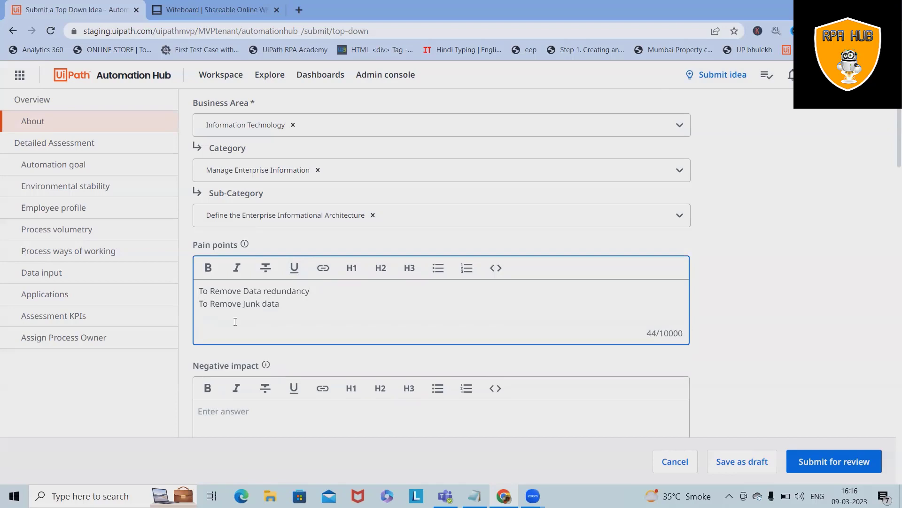
# - Add a third pain point line reading 'Accepting proper formated data'
pyautogui.press('Return')
pyautogui.write('R')
pyautogui.press('BackSpace')
pyautogui.write('Adding ')
pyautogui.write('pro')
pyautogui.press('BackSpace')
pyautogui.press('BackSpace')
pyautogui.press('BackSpace')
pyautogui.press('BackSpace')
pyautogui.press('BackSpace')
pyautogui.press('BackSpace')
pyautogui.press('BackSpace')
pyautogui.press('BackSpace')
pyautogui.press('BackSpace')
pyautogui.press('BackSpace')
pyautogui.write('Accepting proper forated')
pyautogui.press('BackSpace')
pyautogui.press('BackSpace')
pyautogui.press('BackSpace')
pyautogui.press('BackSpace')
pyautogui.write('mated d')
pyautogui.press('BackSpace')
pyautogui.press('BackSpace')
pyautogui.press('BackSpace')
pyautogui.press('BackSpace')
pyautogui.press('BackSpace')
pyautogui.press('BackSpace')
pyautogui.press('BackSpace')
pyautogui.press('BackSpace')
pyautogui.press('BackSpace')
pyautogui.press('BackSpace')
pyautogui.press('BackSpace')
pyautogui.press('BackSpace')
pyautogui.write('r formated data')
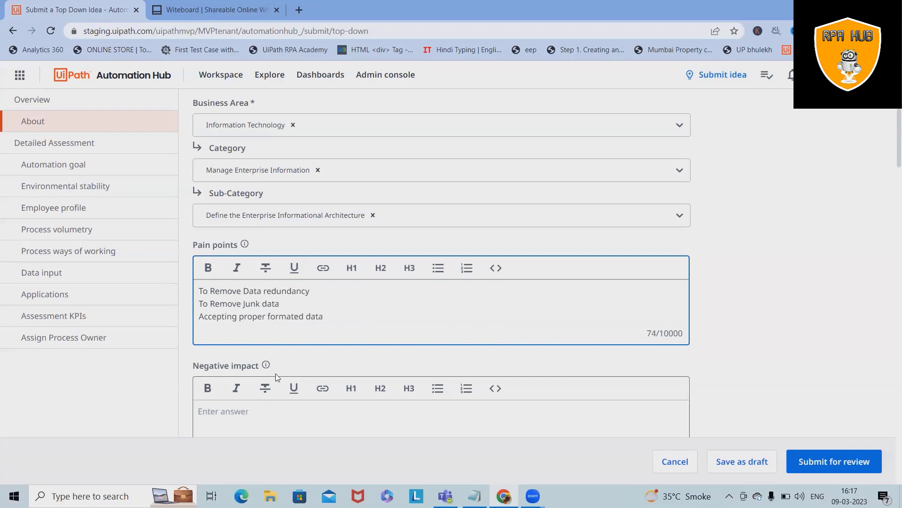
pyautogui.scroll(2, 221, 329)
# - Write 'This will take to longer time to process the details' as the negative impact
pyautogui.scroll(-5, 217, 308)
pyautogui.click(256, 252)
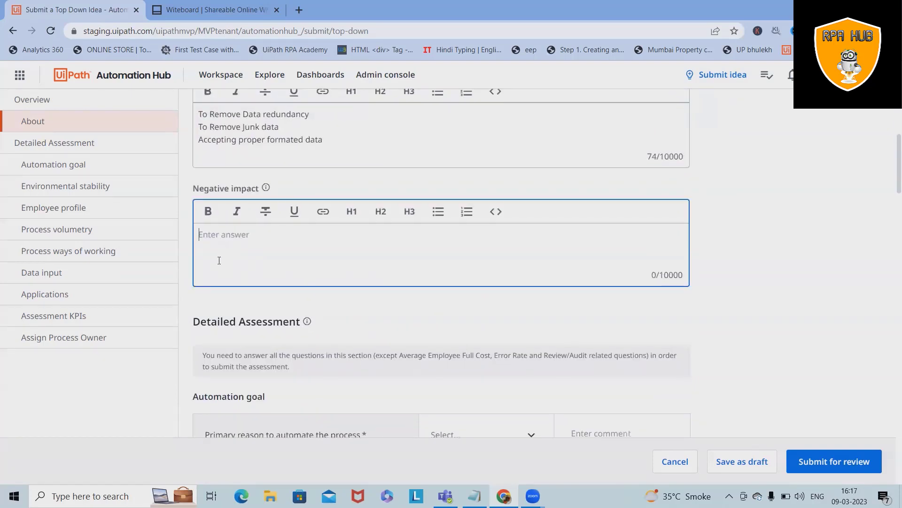
pyautogui.scroll(10, 319, 245)
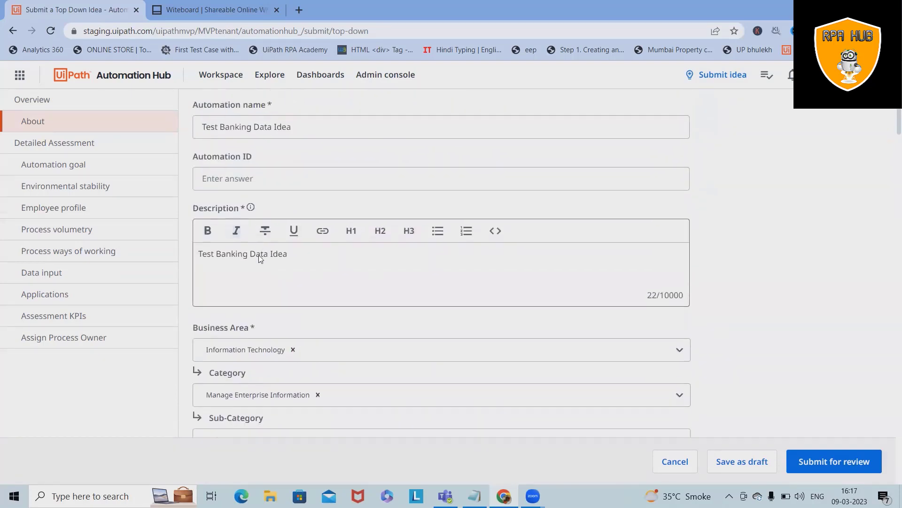
pyautogui.scroll(-10, 259, 262)
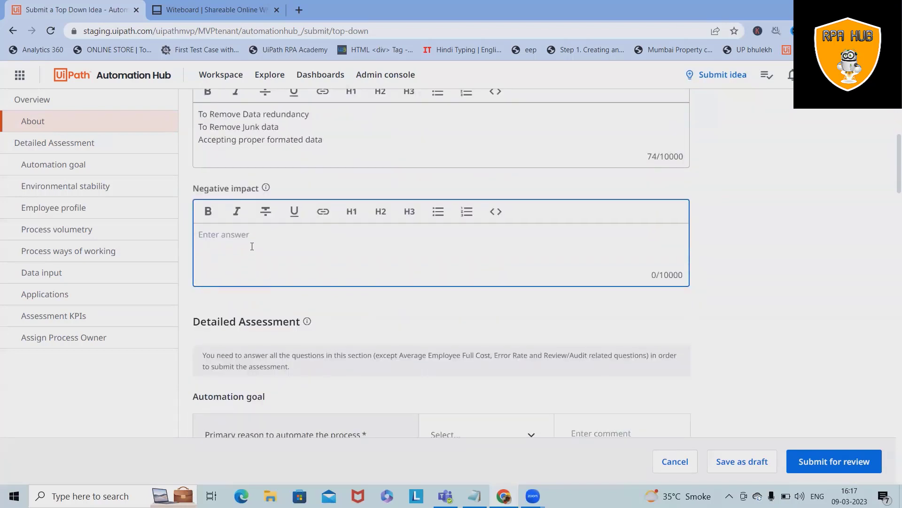
pyautogui.write('This will take to process')
pyautogui.hotkey('ctrl', 'BackSpace')
pyautogui.write('longer time to proc')
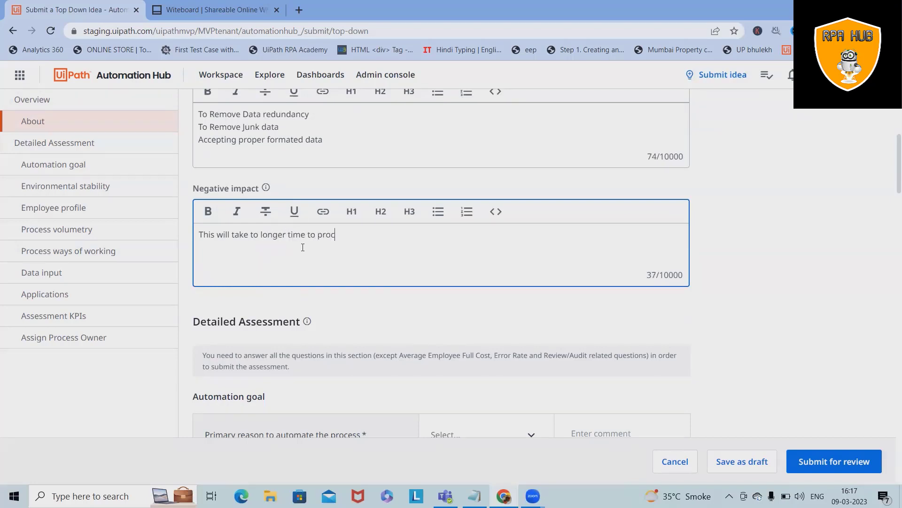
pyautogui.write('ess th')
pyautogui.write('e detail')
pyautogui.write('s')
pyautogui.scroll(-3, 311, 282)
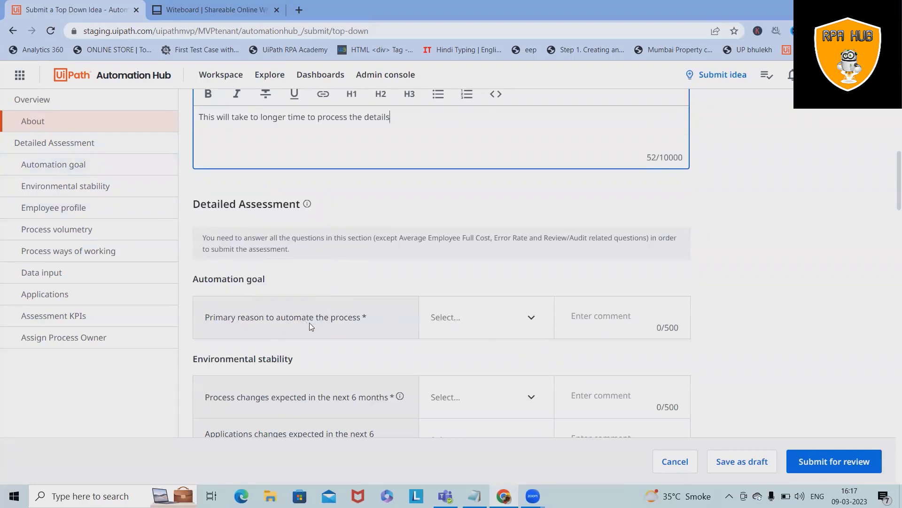
# - Set primary reason Quality, process changes Some change expected, application changes Several changes expected
pyautogui.click(529, 317)
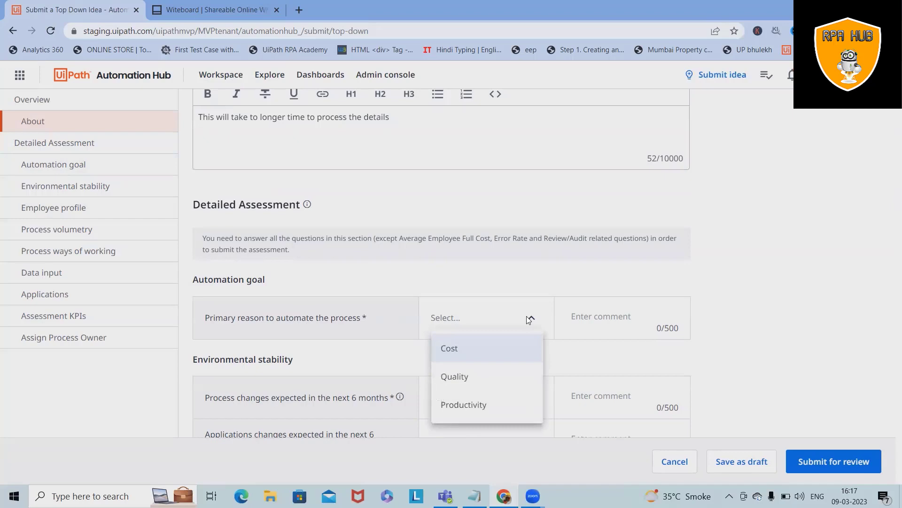
pyautogui.click(468, 378)
pyautogui.click(618, 336)
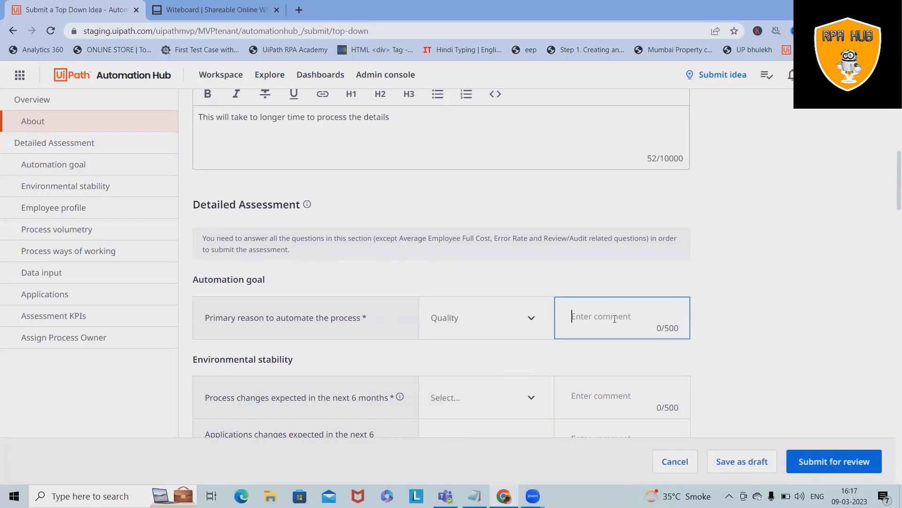
pyautogui.scroll(-3, 590, 315)
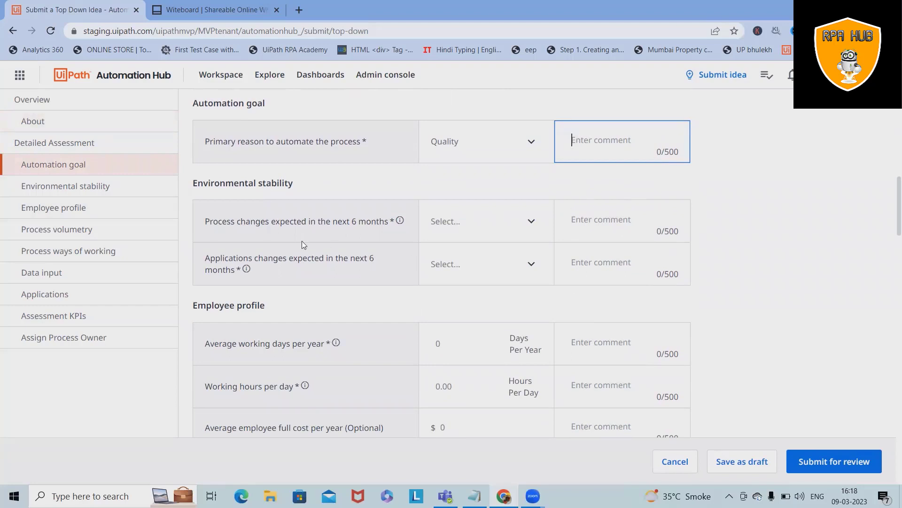
pyautogui.click(536, 220)
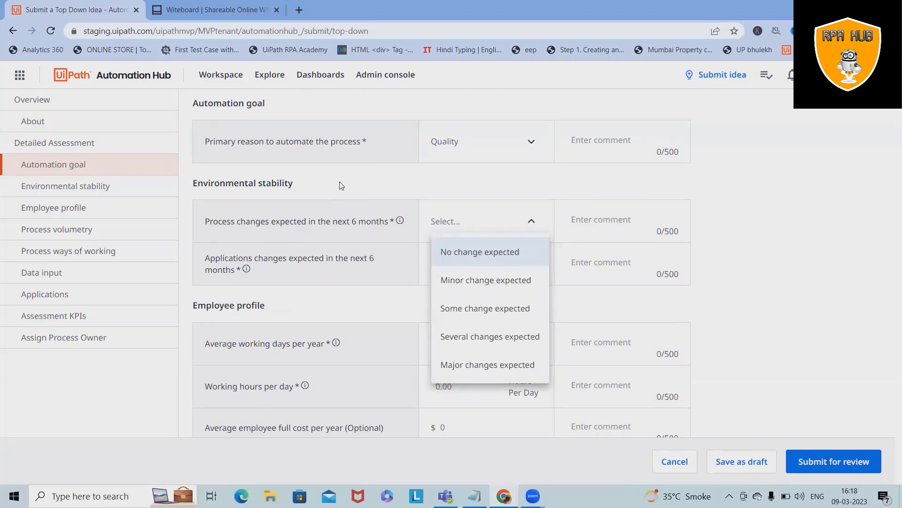
pyautogui.click(492, 314)
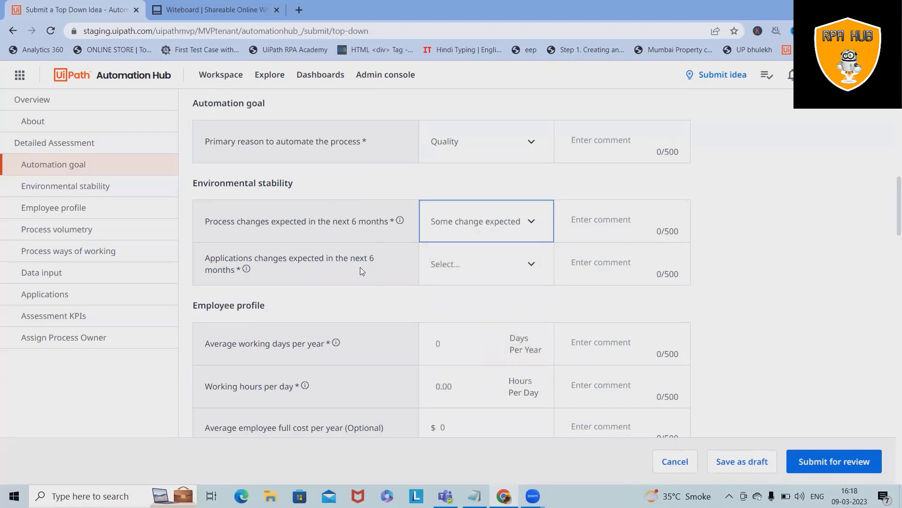
pyautogui.click(530, 265)
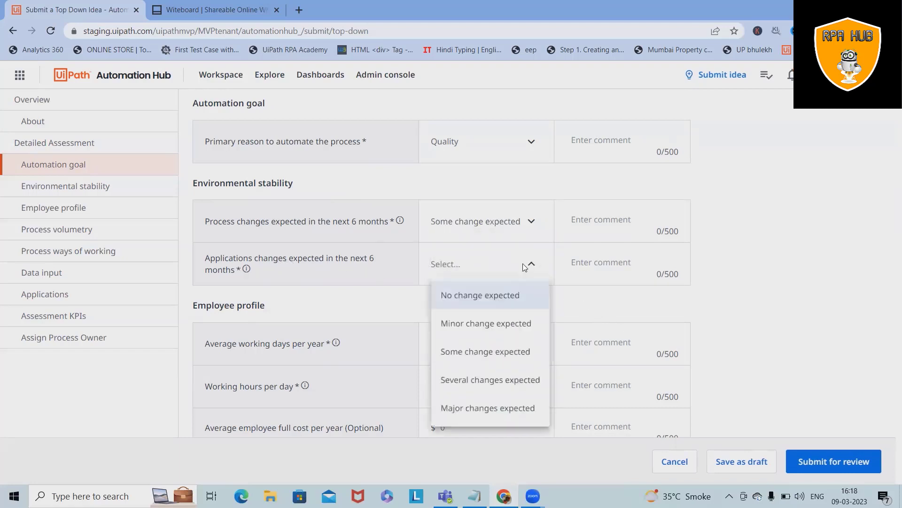
pyautogui.click(485, 378)
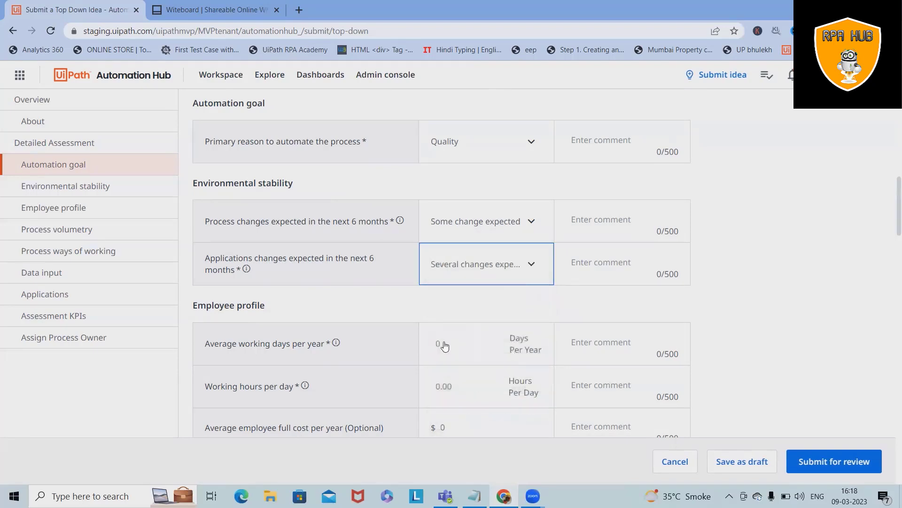
pyautogui.scroll(-3, 454, 228)
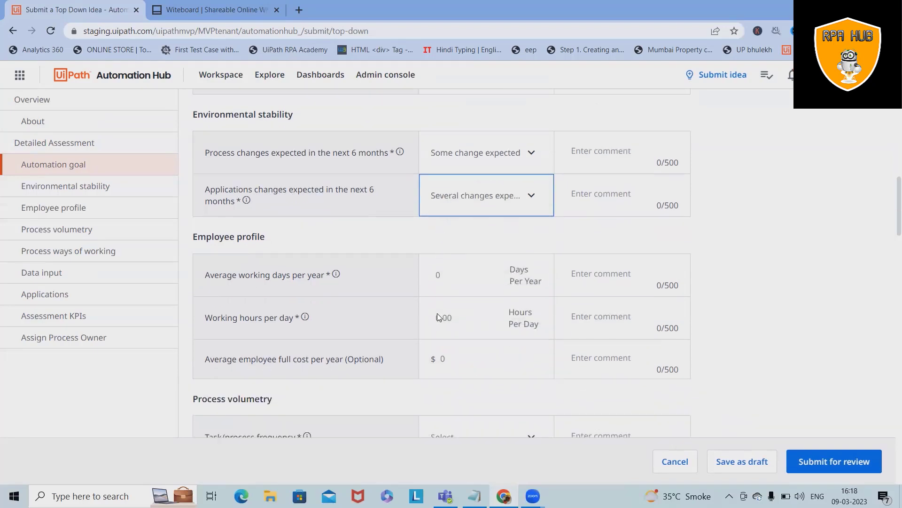
# - Enter 2250 working days per year, 8 hours per day and $100 average employee full cost
pyautogui.click(454, 228)
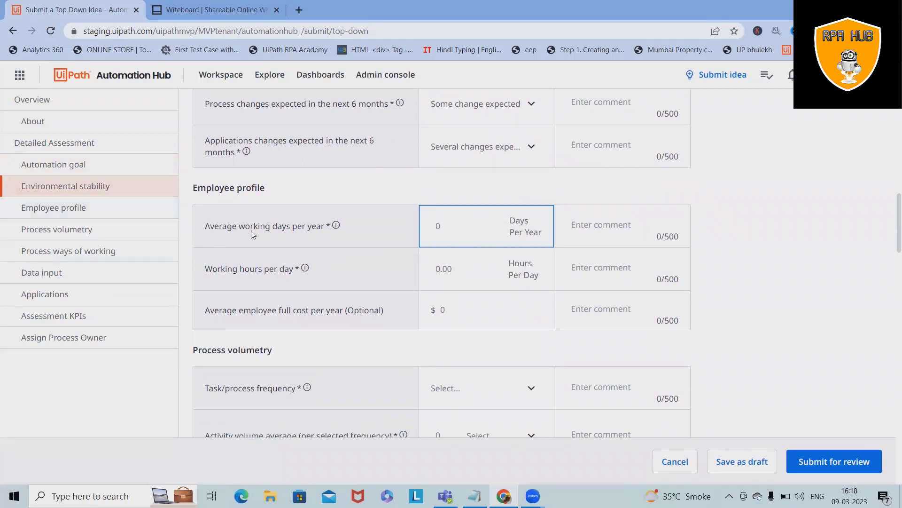
pyautogui.moveTo(251, 230); pyautogui.dragTo(320, 231)
pyautogui.click(470, 228)
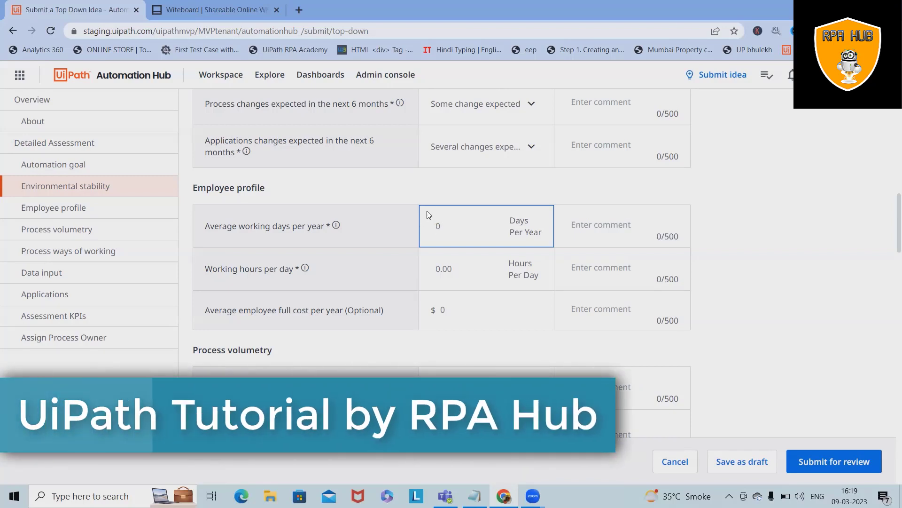
pyautogui.write('2250')
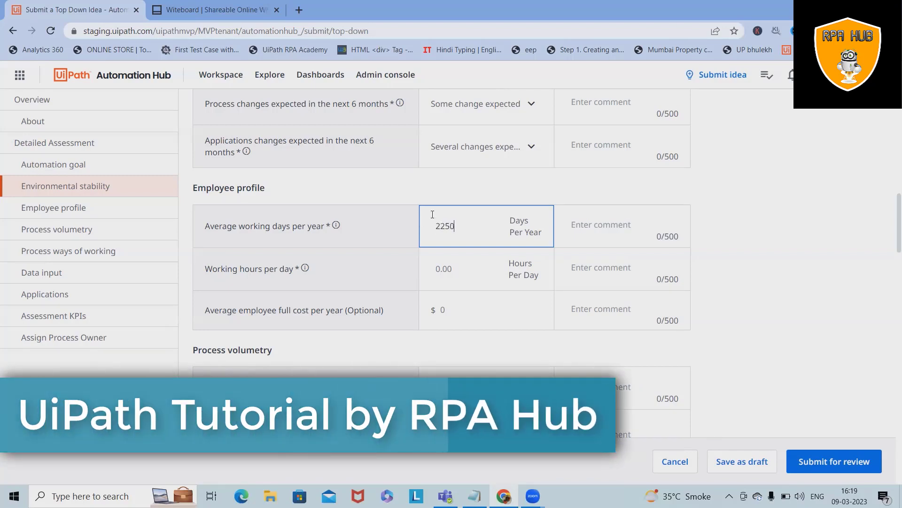
pyautogui.click(449, 274)
pyautogui.write('8')
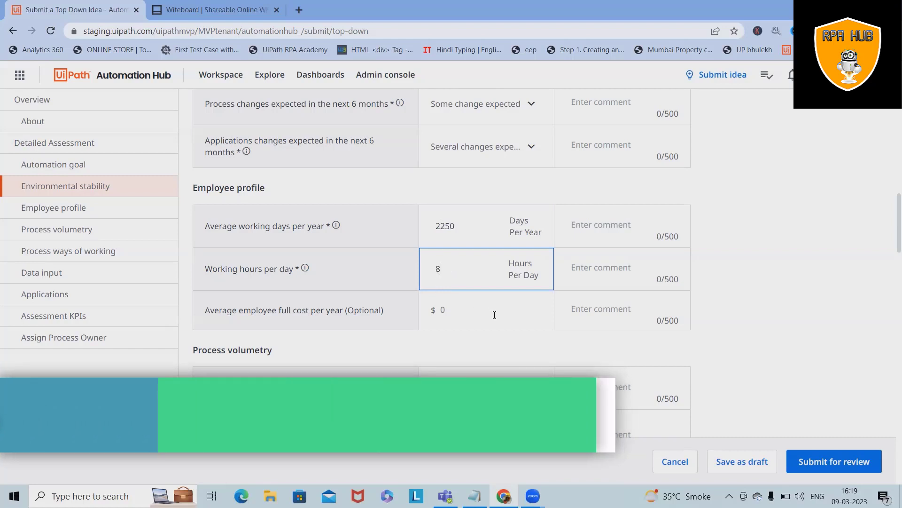
pyautogui.click(493, 314)
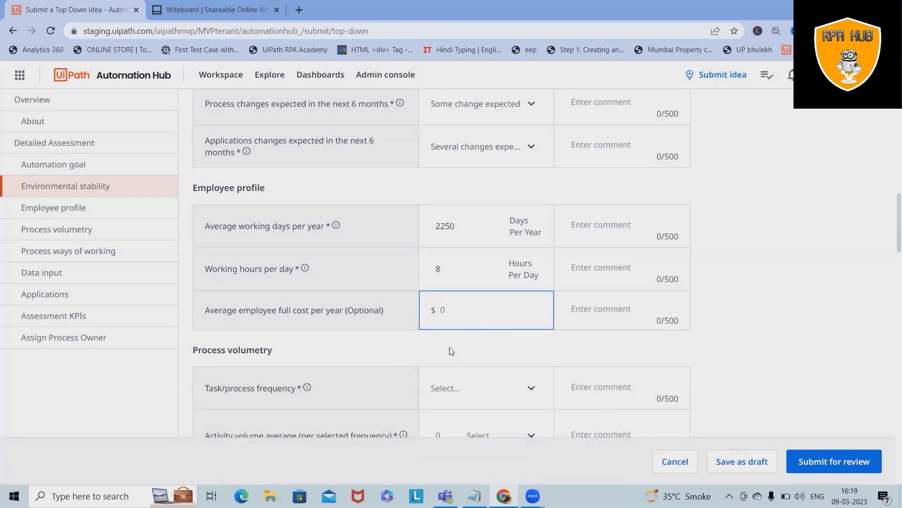
pyautogui.scroll(-1, 450, 350)
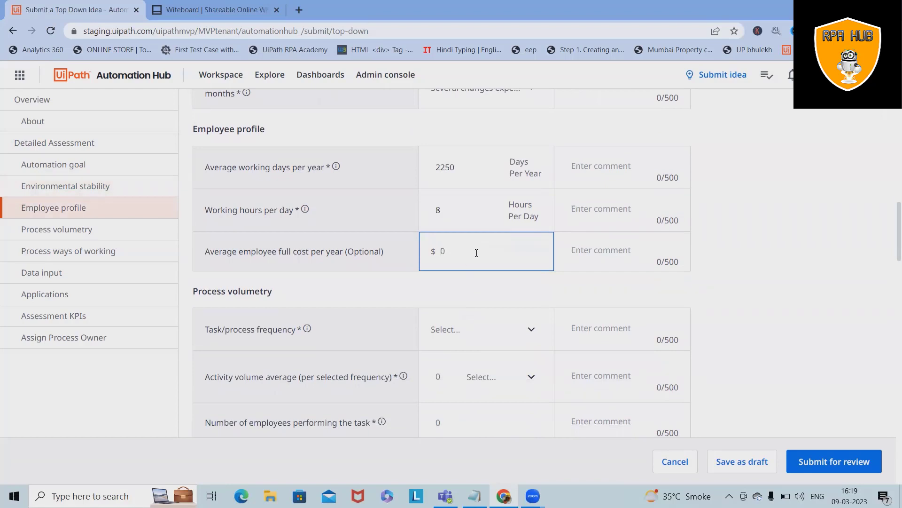
pyautogui.write('100')
pyautogui.scroll(-2, 444, 342)
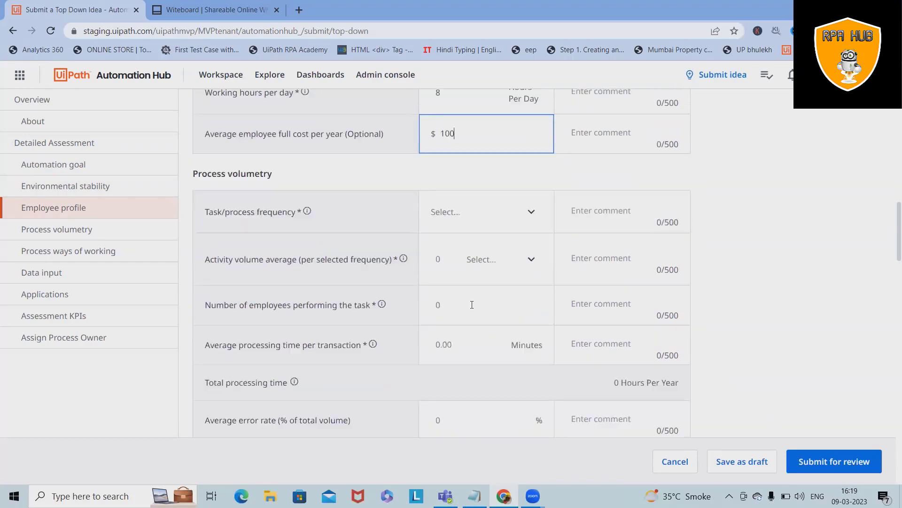
# - Set task frequency to Monthly and activity volume unit to Per Employee
pyautogui.click(525, 217)
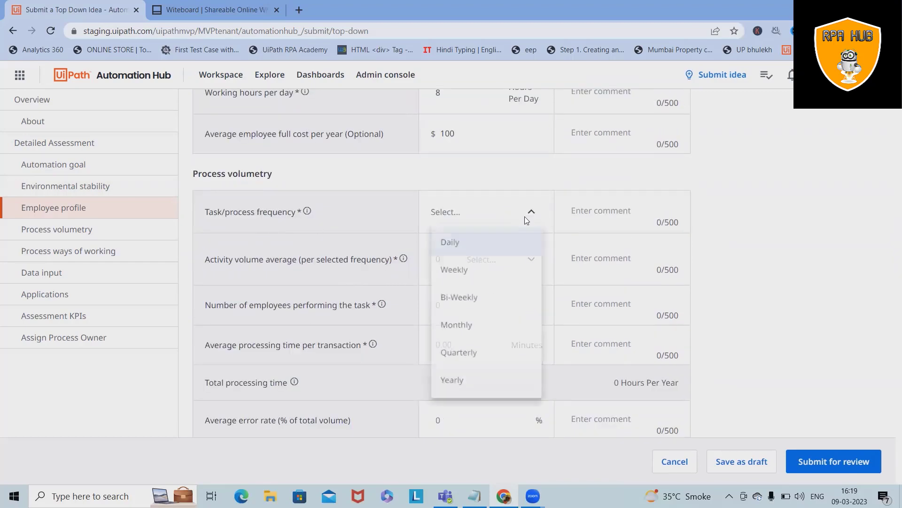
pyautogui.click(462, 272)
pyautogui.click(468, 330)
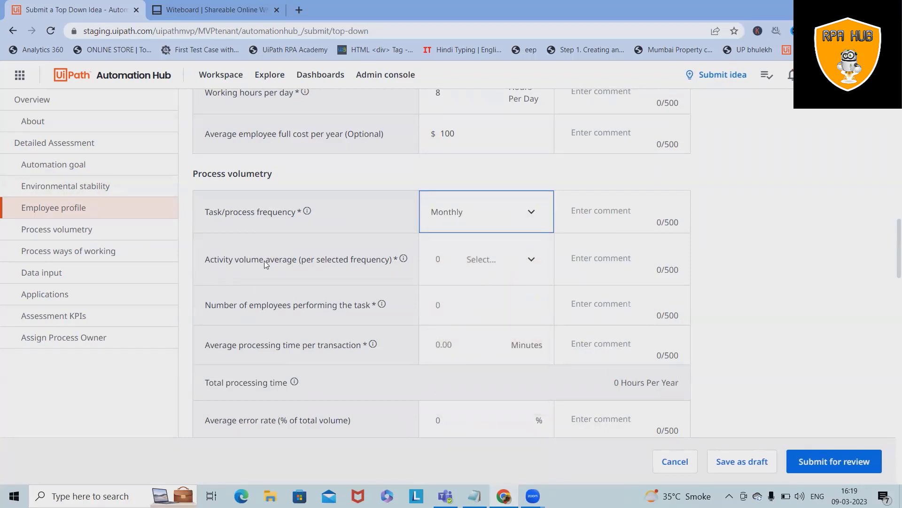
pyautogui.click(520, 272)
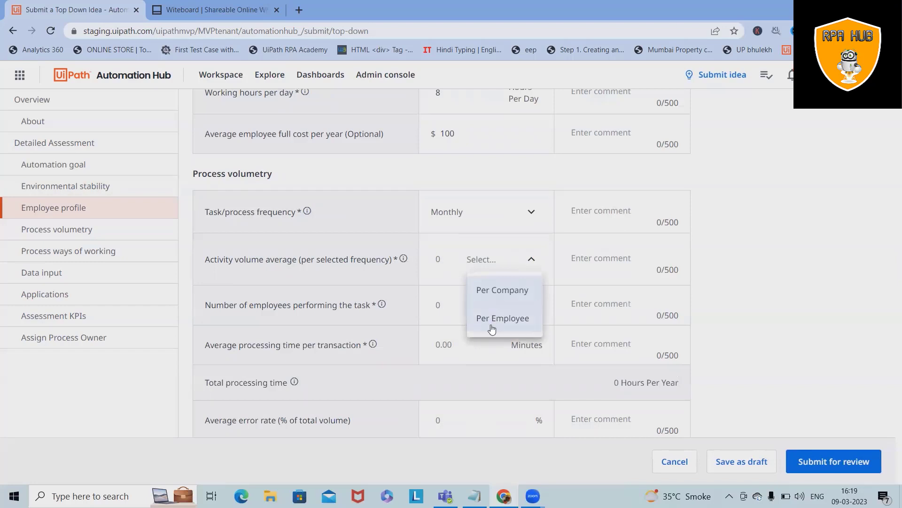
pyautogui.click(515, 294)
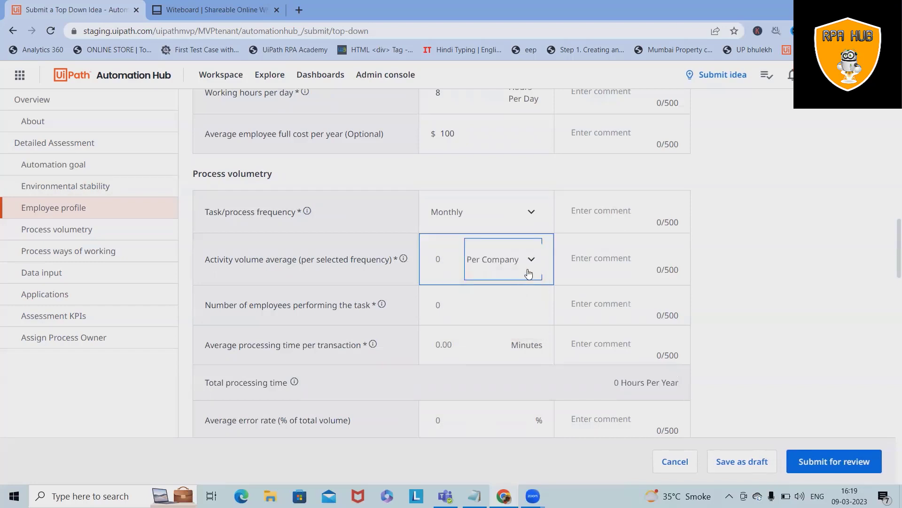
pyautogui.click(530, 273)
pyautogui.click(506, 329)
# - Enter 5 employees, 1 minute average processing time and 10% average error rate
pyautogui.click(472, 304)
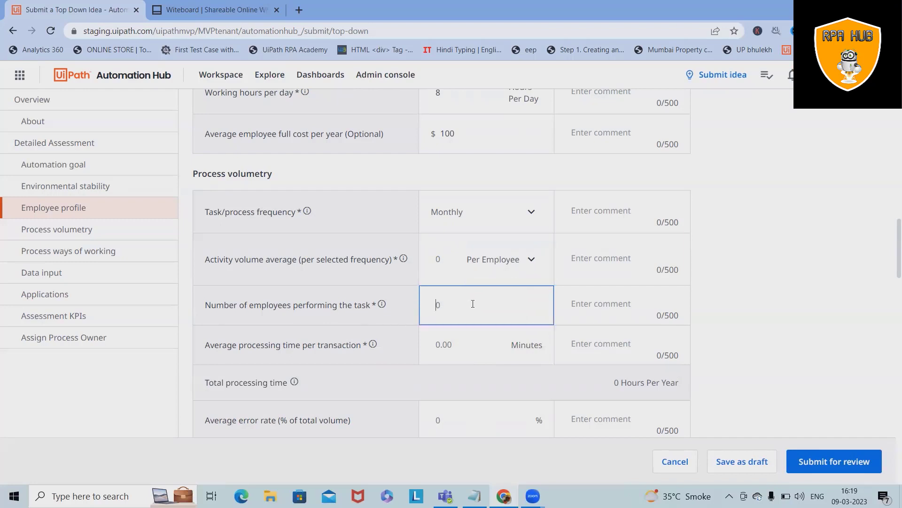
pyautogui.write('5')
pyautogui.click(535, 359)
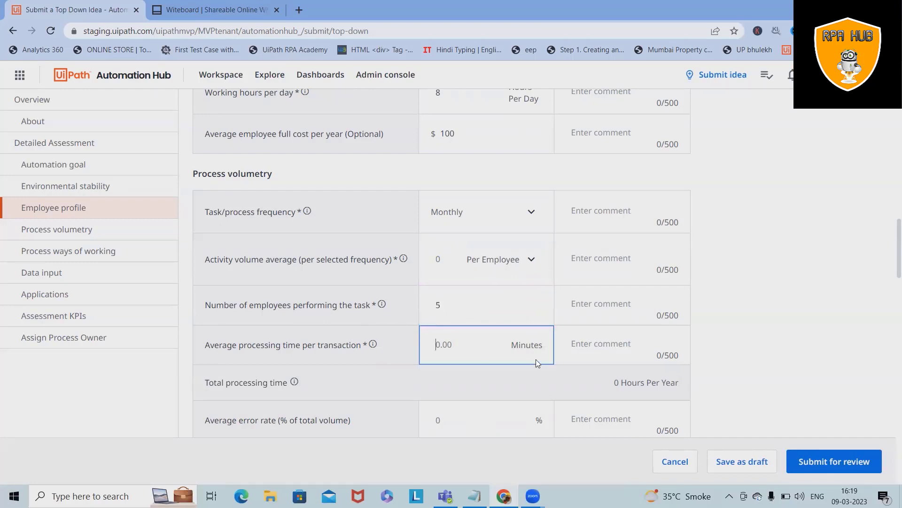
pyautogui.scroll(-2, 365, 373)
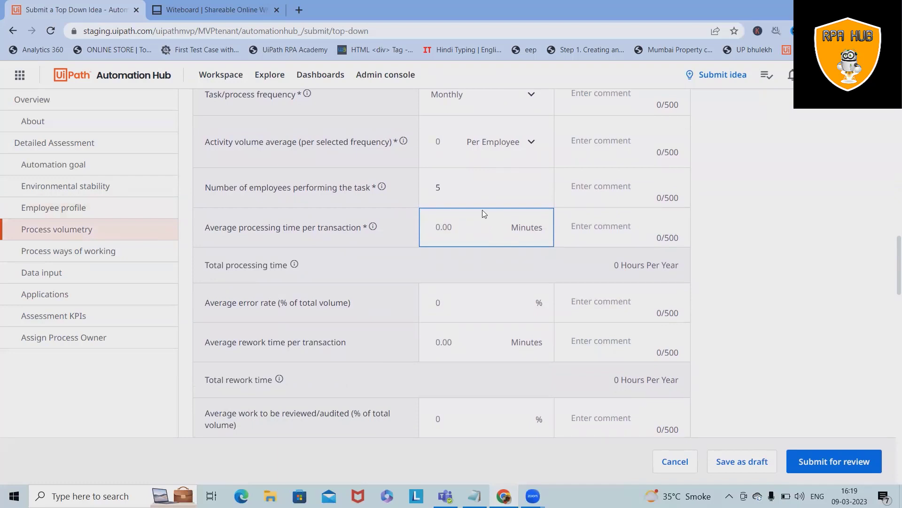
pyautogui.write('30')
pyautogui.press('BackSpace')
pyautogui.press('BackSpace')
pyautogui.write('1')
pyautogui.scroll(-2, 379, 299)
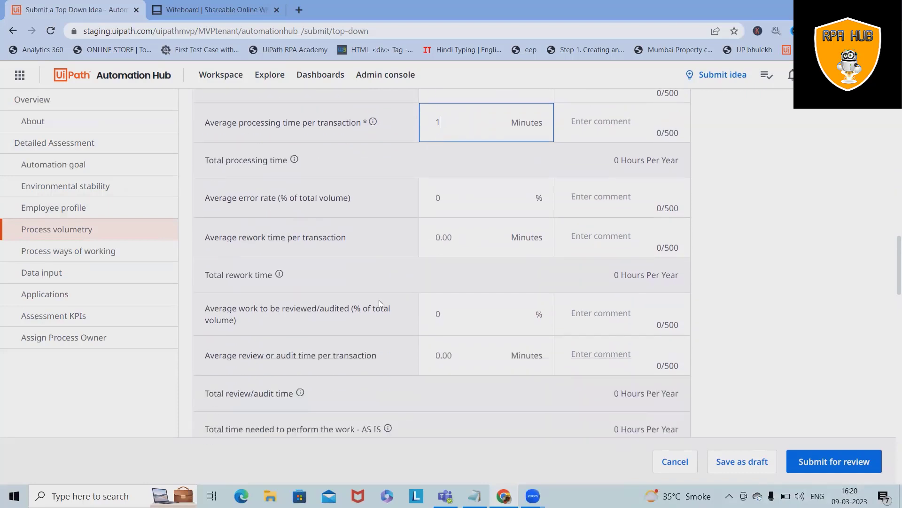
pyautogui.click(454, 183)
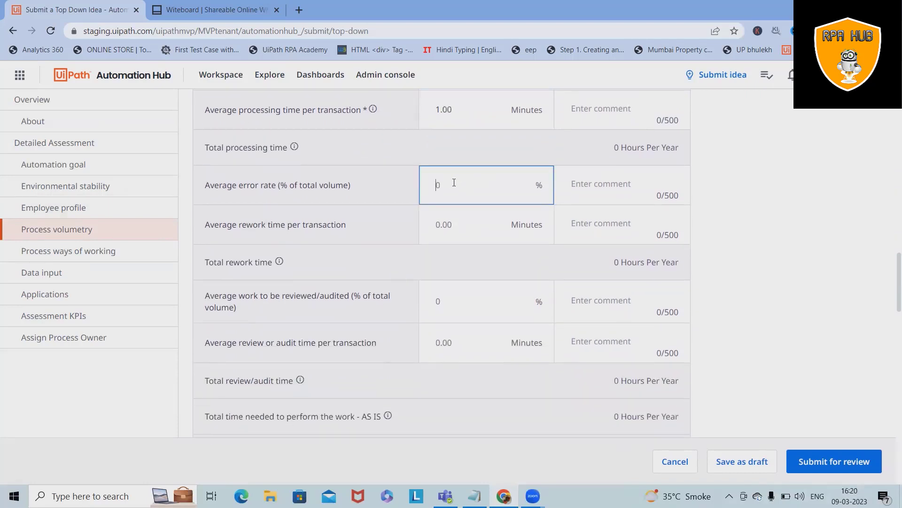
pyautogui.write('20')
pyautogui.press('BackSpace')
pyautogui.press('BackSpace')
pyautogui.write('10')
# - Enter 2 minutes rework time, 30% work reviewed and 3 minutes review time
pyautogui.click(462, 224)
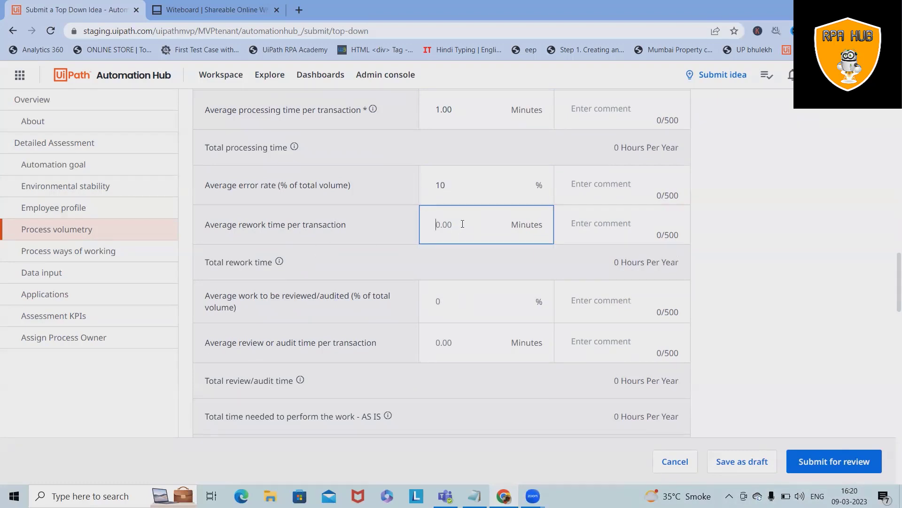
pyautogui.write('2')
pyautogui.scroll(-3, 474, 186)
pyautogui.click(440, 197)
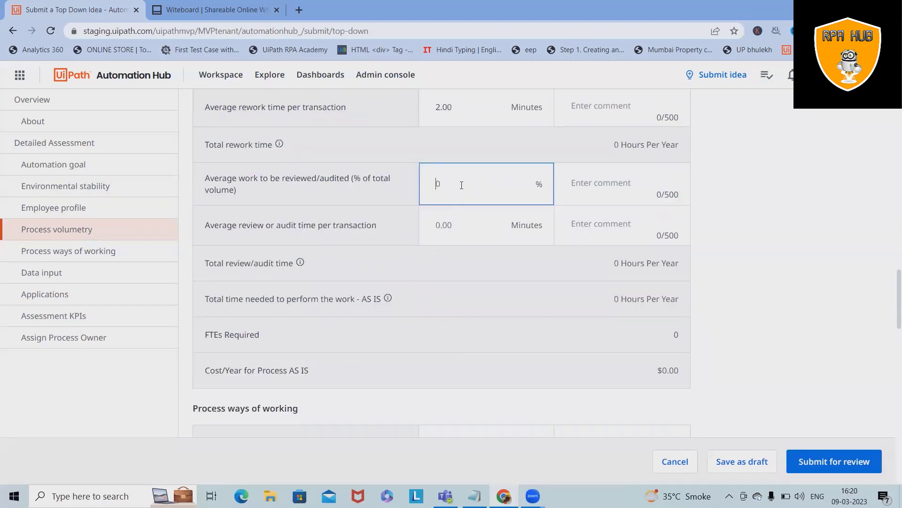
pyautogui.scroll(-1, 463, 185)
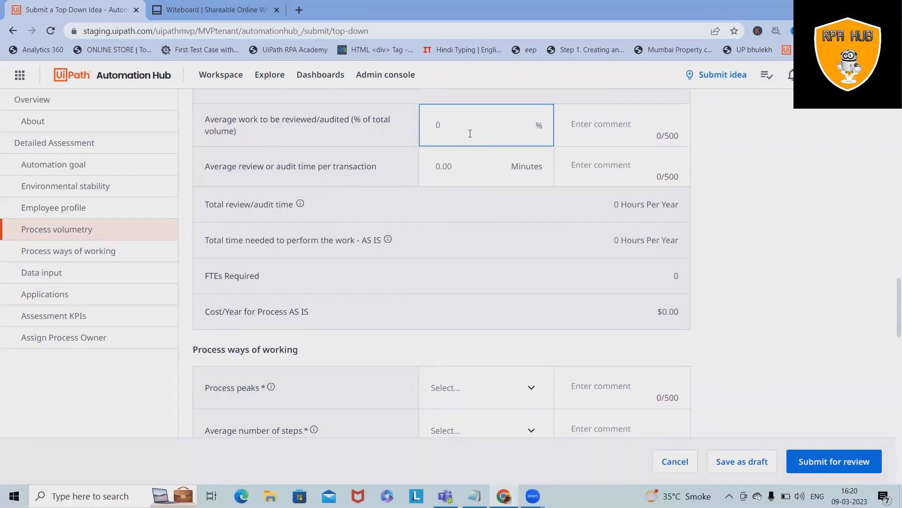
pyautogui.write('30')
pyautogui.click(459, 166)
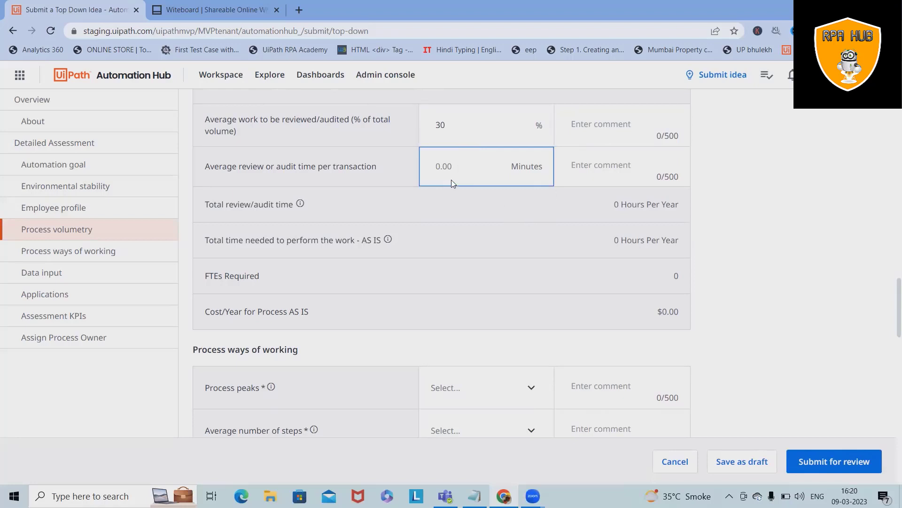
pyautogui.write('3')
pyautogui.scroll(-3, 607, 320)
pyautogui.scroll(2, 609, 306)
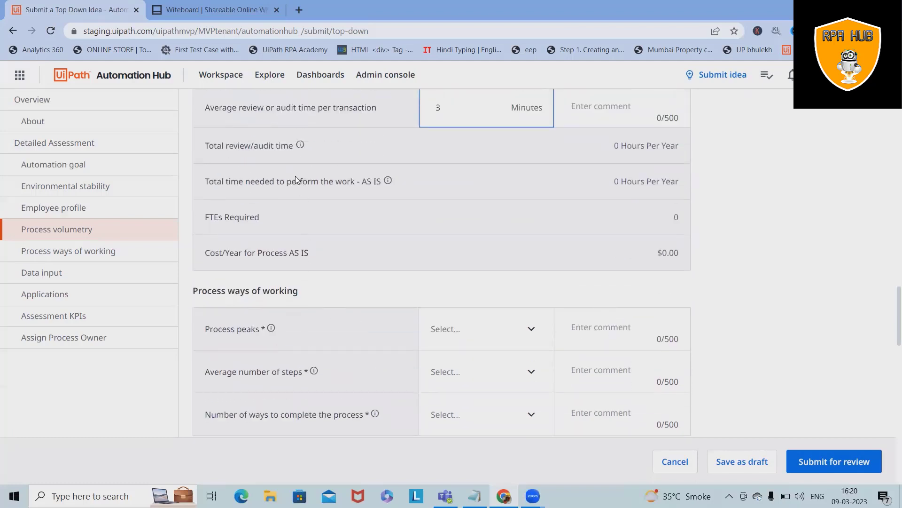
pyautogui.scroll(-2, 493, 343)
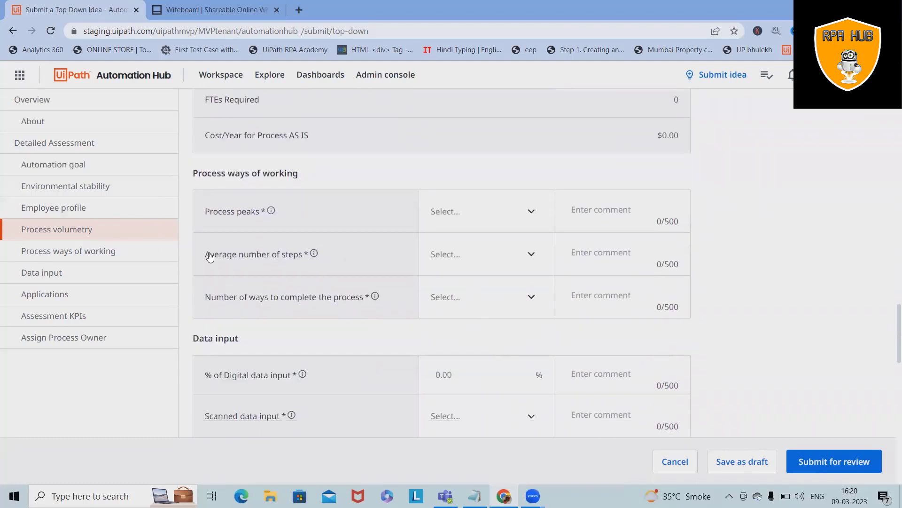
# - Set peaks to rare but predictable, Between 20-50 steps, and 2 to under 5 ways
pyautogui.click(529, 217)
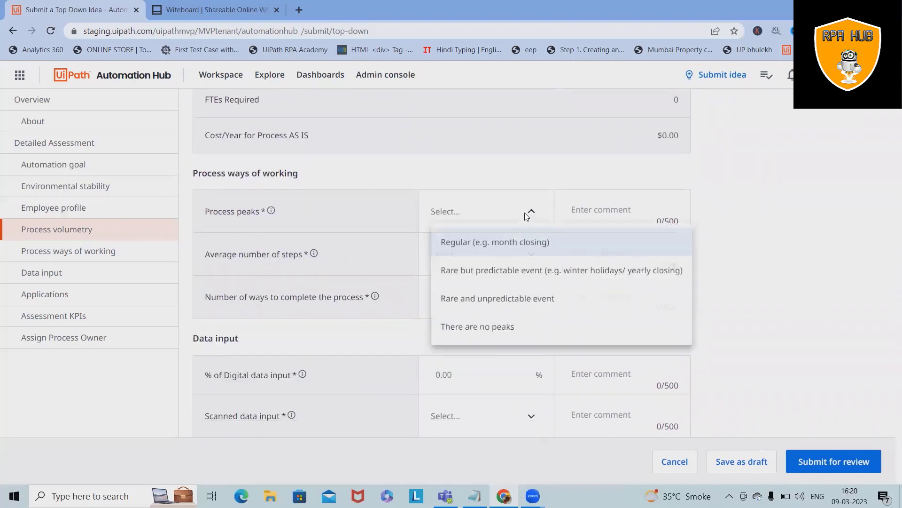
pyautogui.click(468, 274)
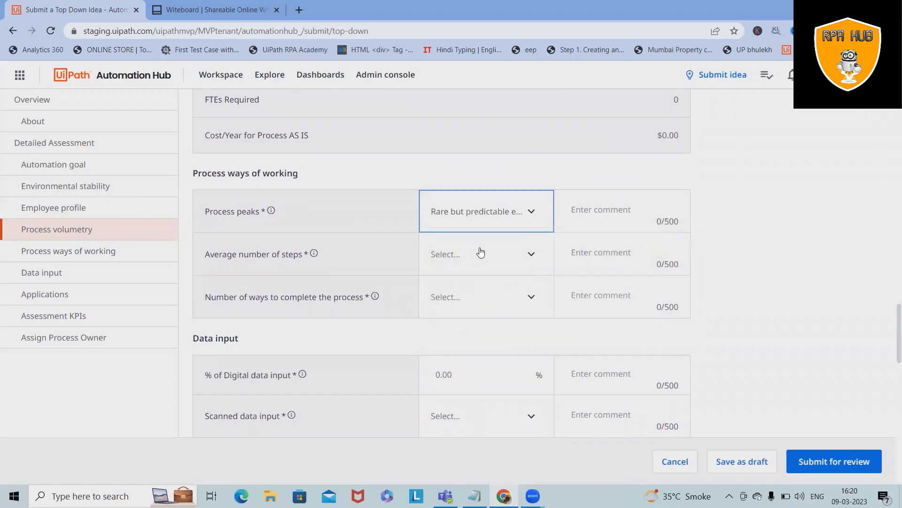
pyautogui.click(497, 260)
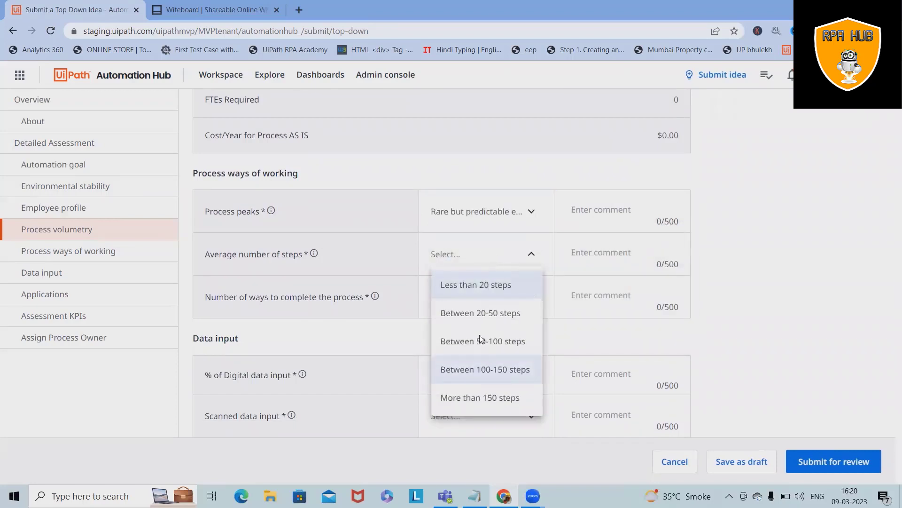
pyautogui.click(483, 314)
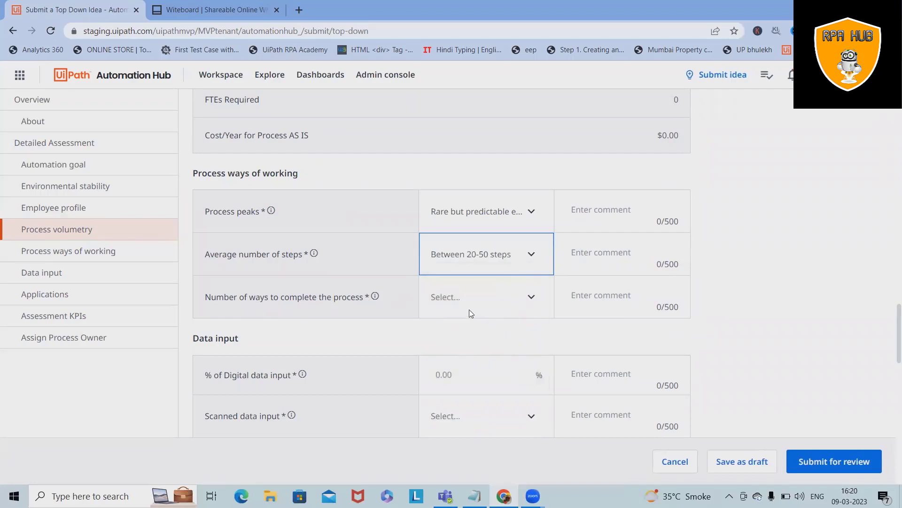
pyautogui.click(489, 299)
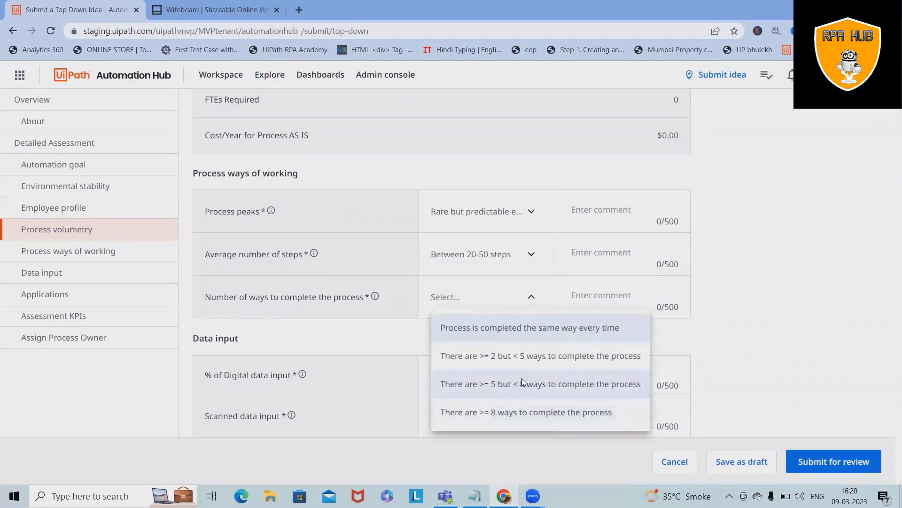
pyautogui.click(530, 358)
pyautogui.scroll(-3, 490, 391)
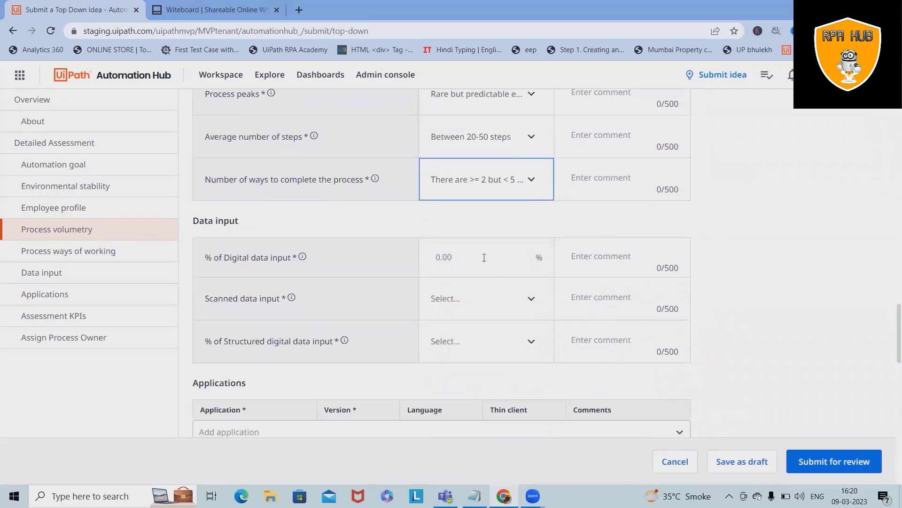
# - Record 100% digital data input, No scanned input, and 60%-80% structured digital data
pyautogui.click(480, 270)
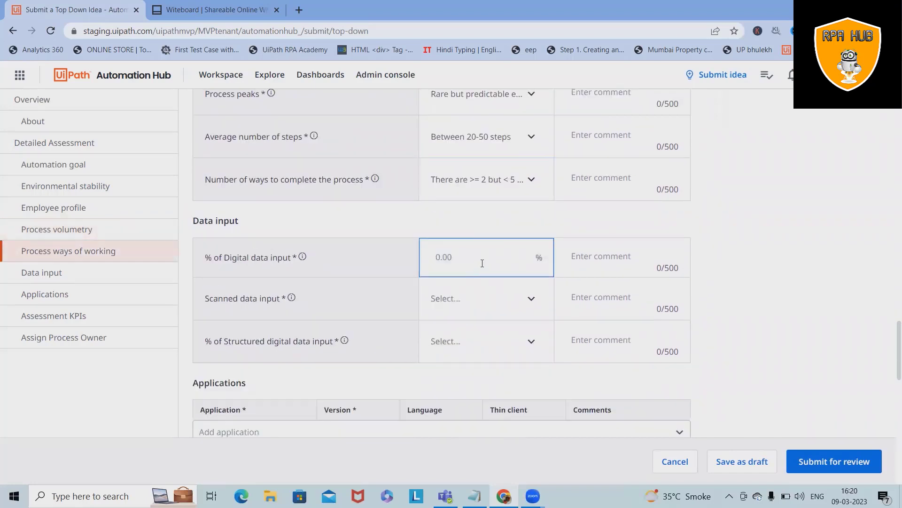
pyautogui.write('100')
pyautogui.click(534, 304)
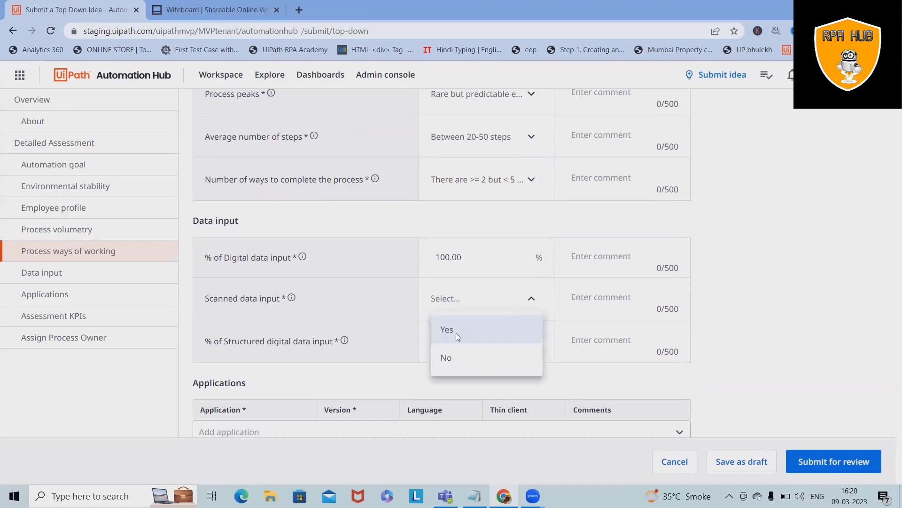
pyautogui.click(472, 362)
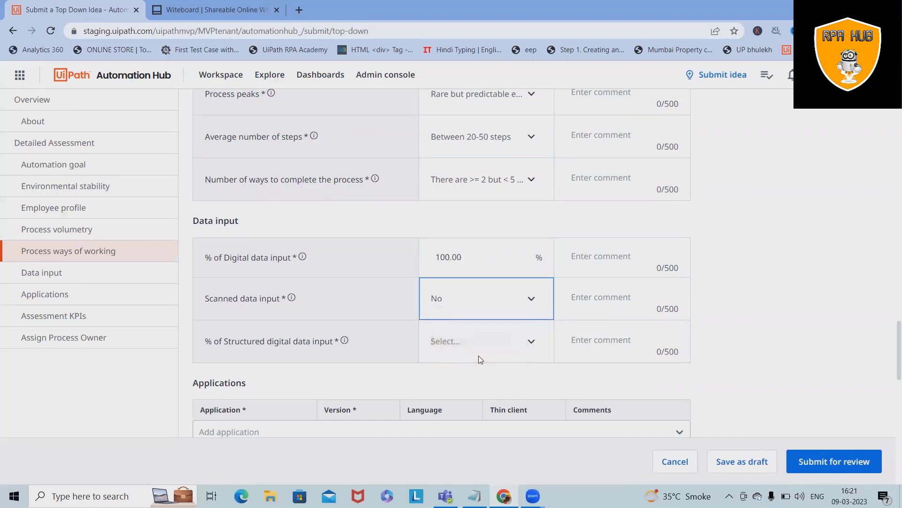
pyautogui.click(526, 345)
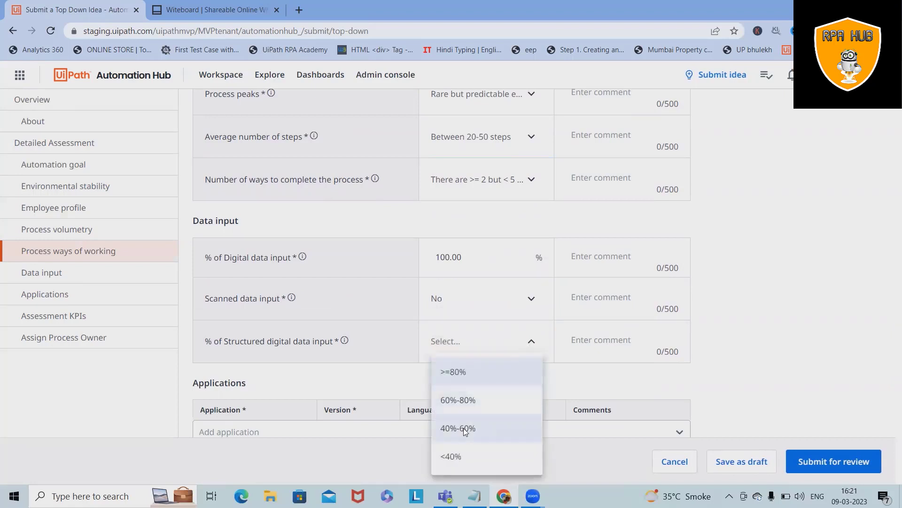
pyautogui.click(464, 398)
pyautogui.click(465, 399)
pyautogui.scroll(-3, 457, 364)
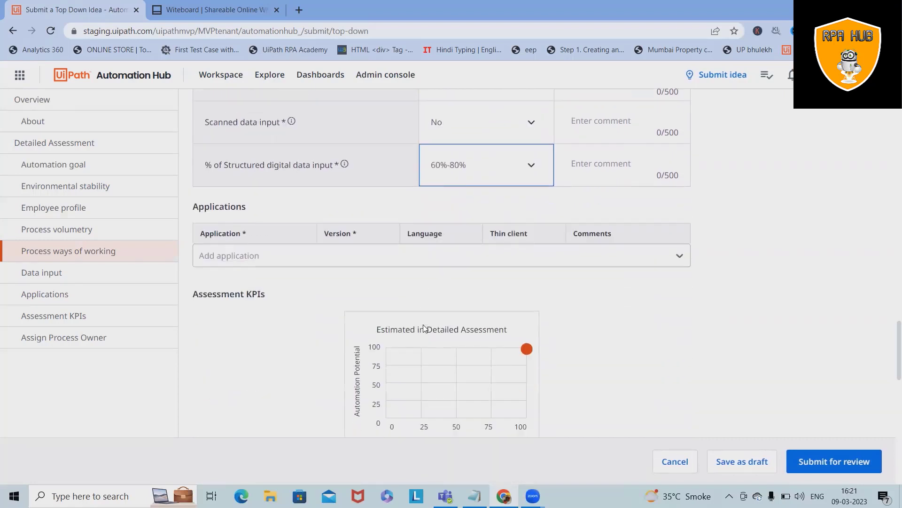
# - Add SAP S/4HANA ON-PREMISE 1511 and Excel 2019 Japanese to the Applications list
pyautogui.click(242, 255)
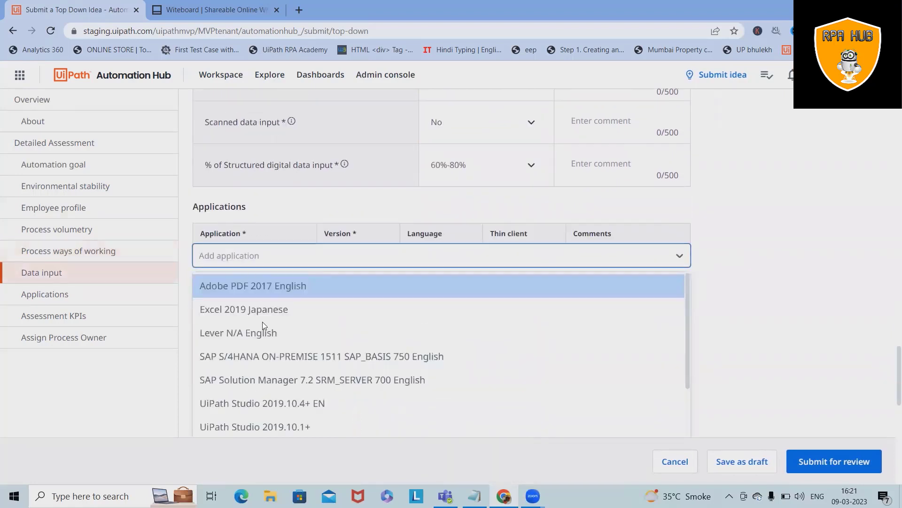
pyautogui.scroll(-1, 287, 348)
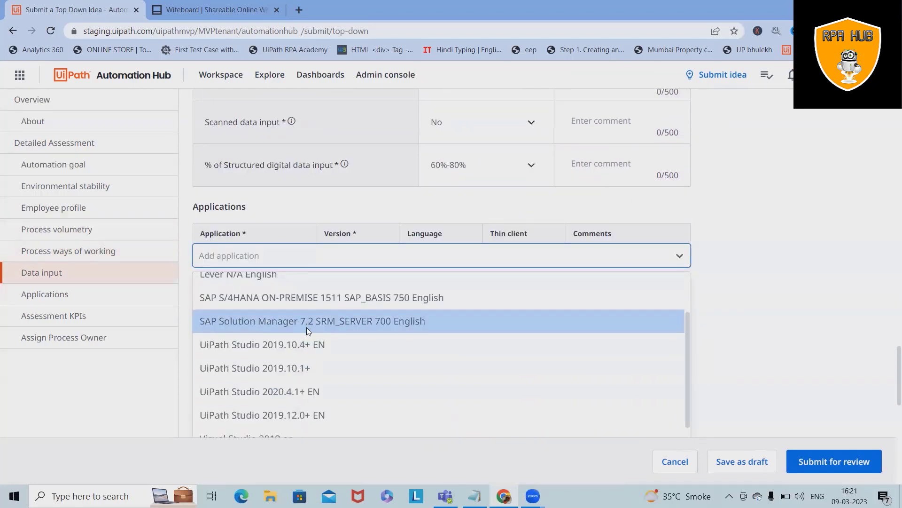
pyautogui.click(283, 303)
pyautogui.scroll(-1, 497, 349)
pyautogui.click(498, 238)
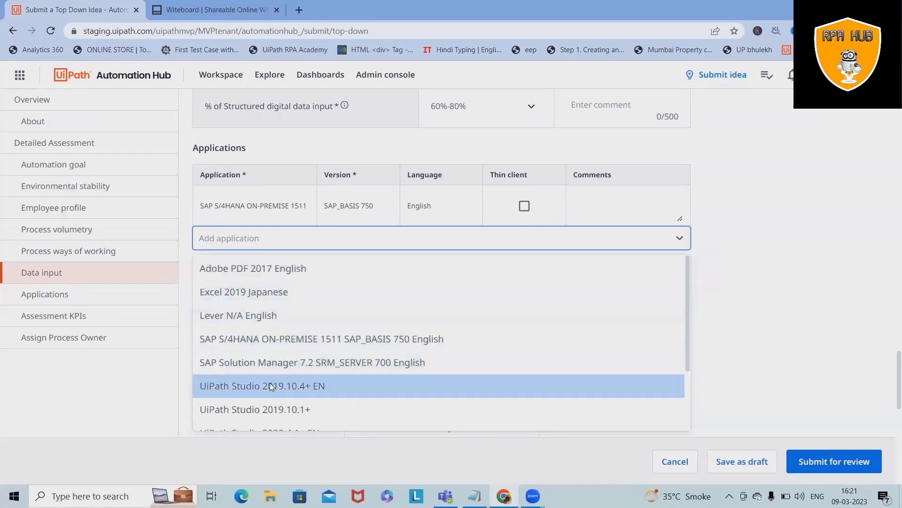
pyautogui.scroll(-2, 272, 395)
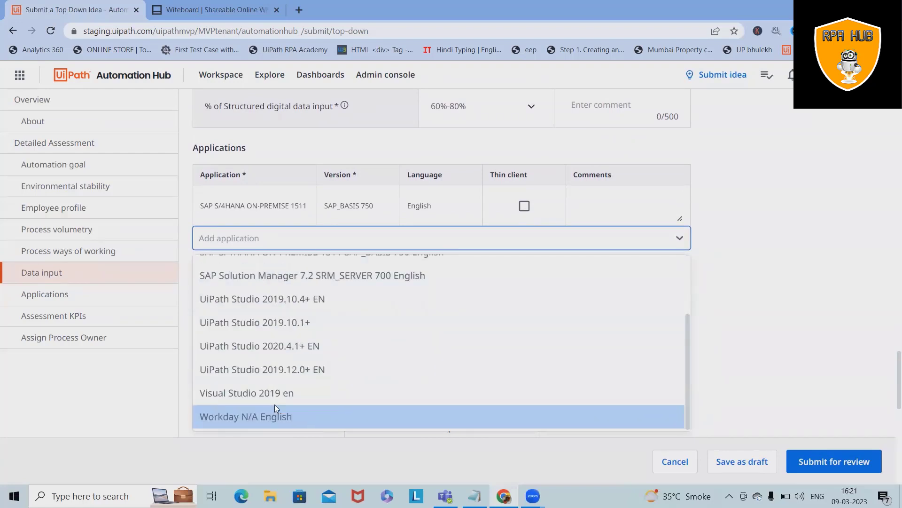
pyautogui.scroll(3, 274, 404)
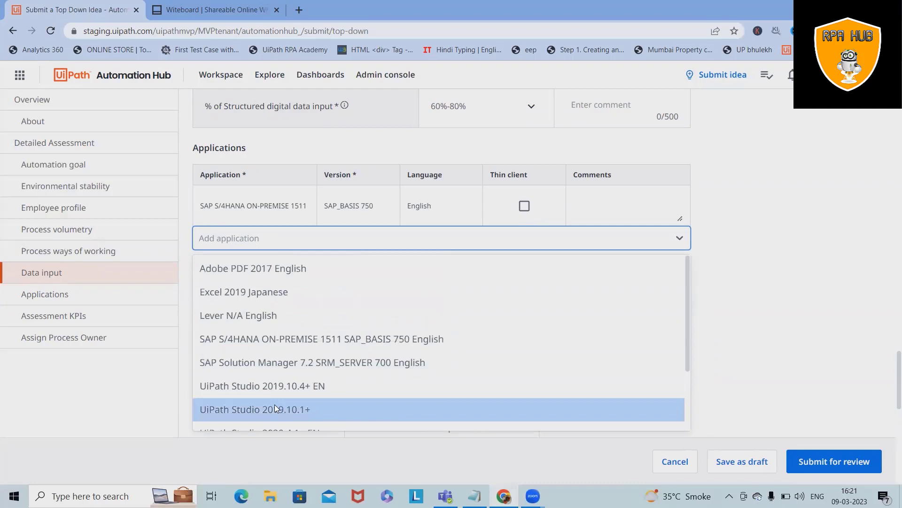
pyautogui.click(275, 292)
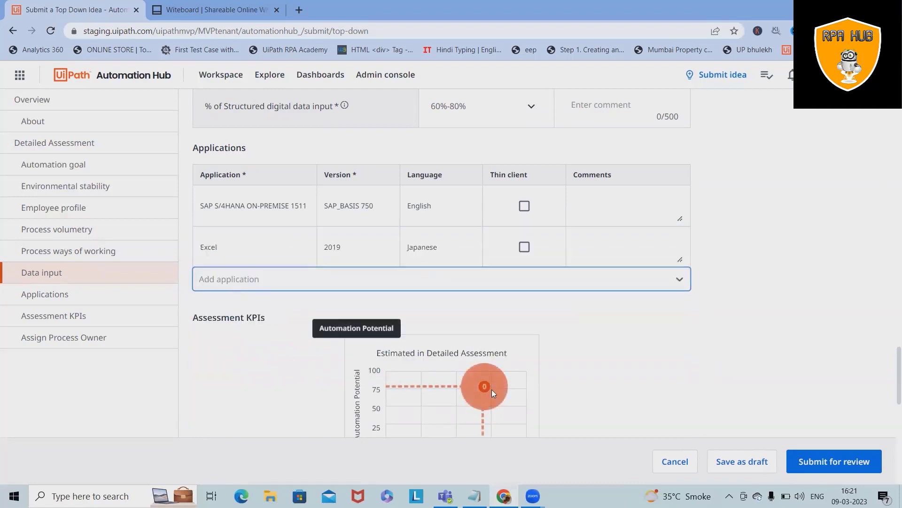
pyautogui.scroll(-3, 484, 387)
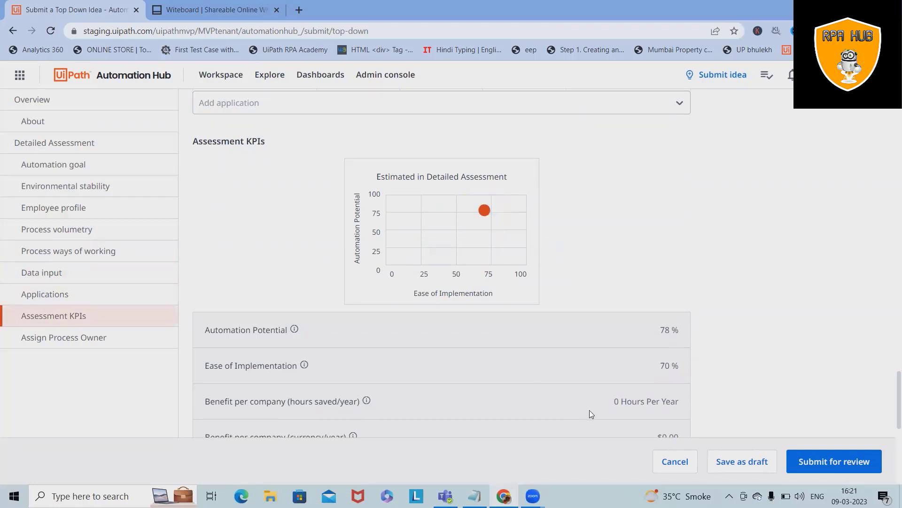
# - Search for and assign the collaborator as Process Owner, then confirm Submit for review
pyautogui.scroll(-6, 507, 395)
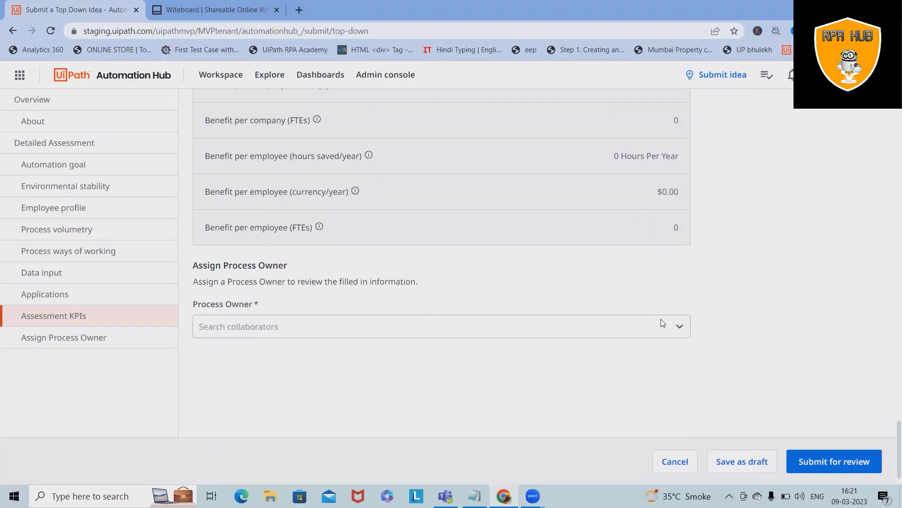
pyautogui.click(274, 324)
pyautogui.scroll(6, 495, 218)
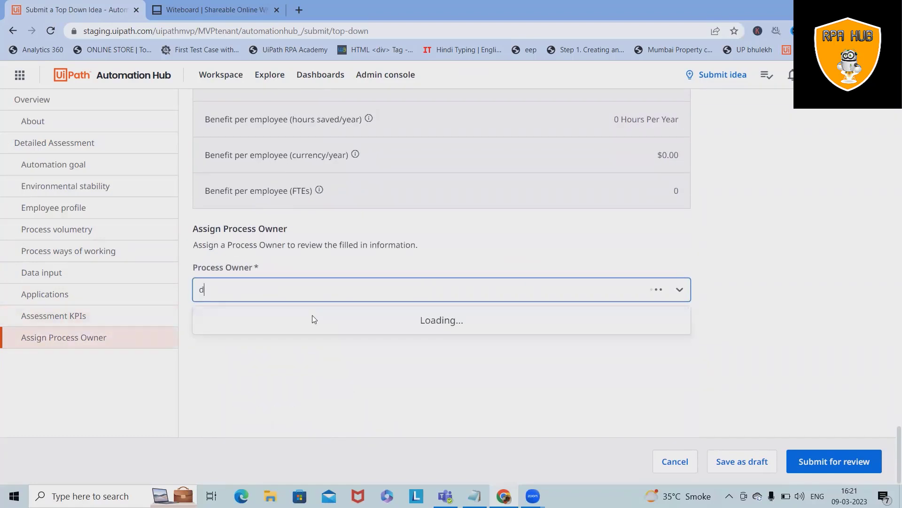
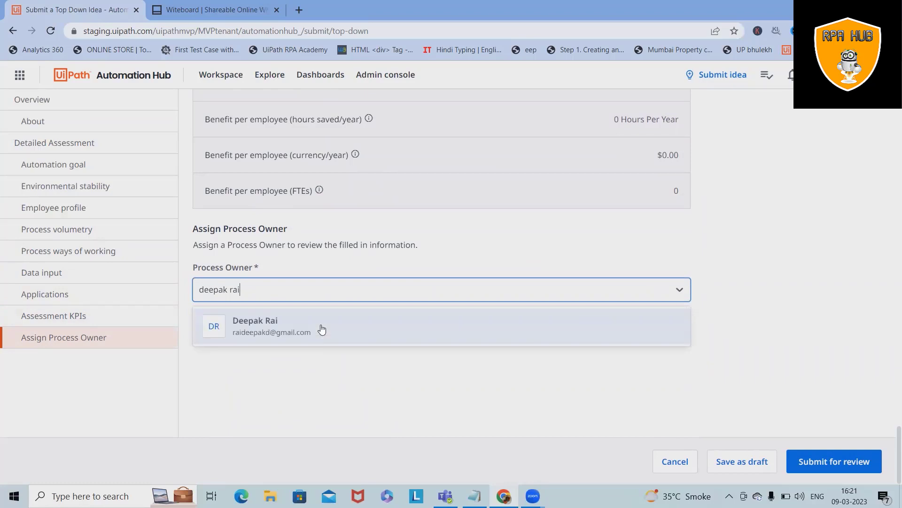
pyautogui.click(326, 332)
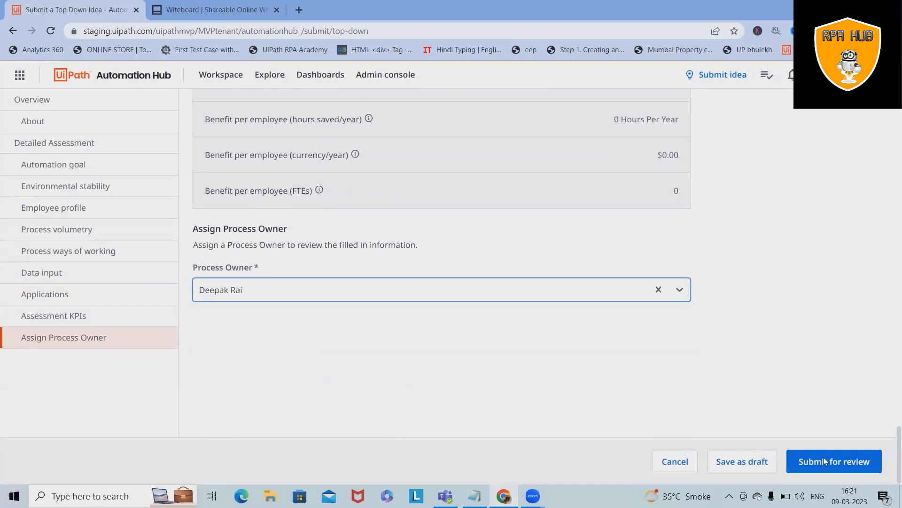
pyautogui.click(838, 461)
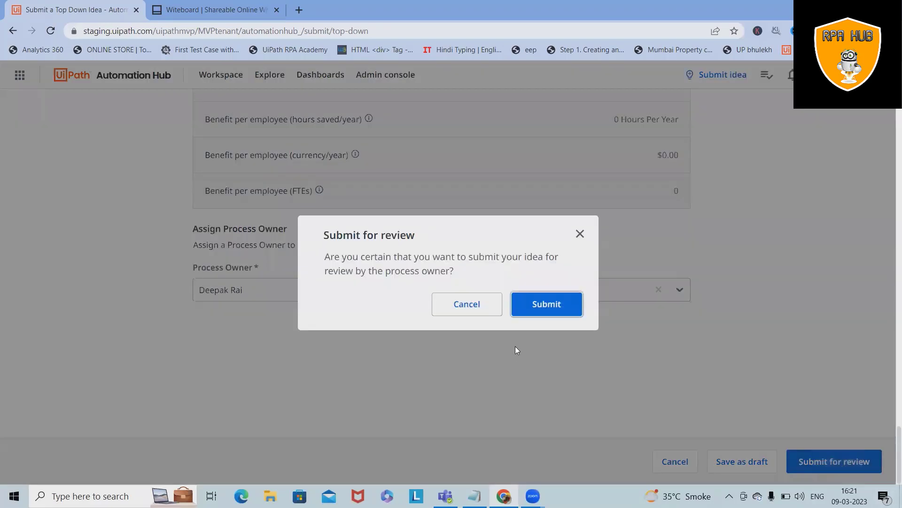
pyautogui.click(554, 305)
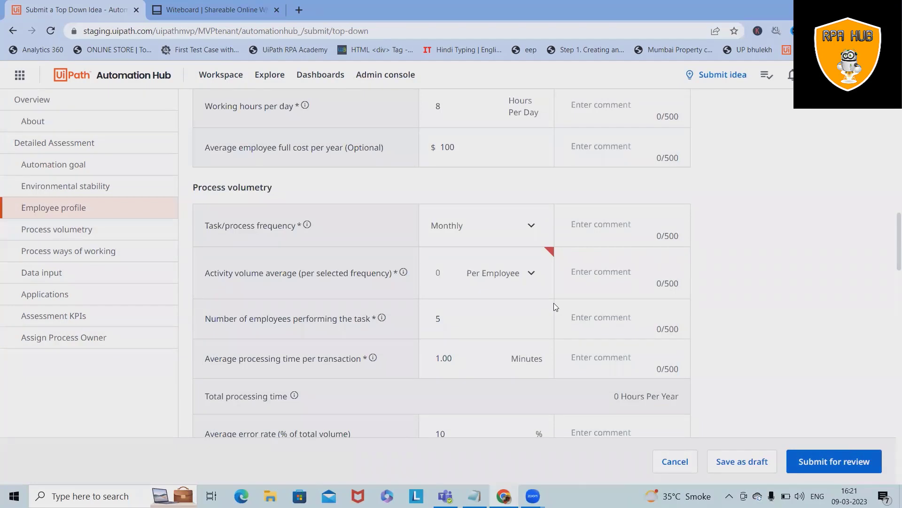
# - Enter 10 as the per-employee activity volume average and confirm Submit for review
pyautogui.click(528, 275)
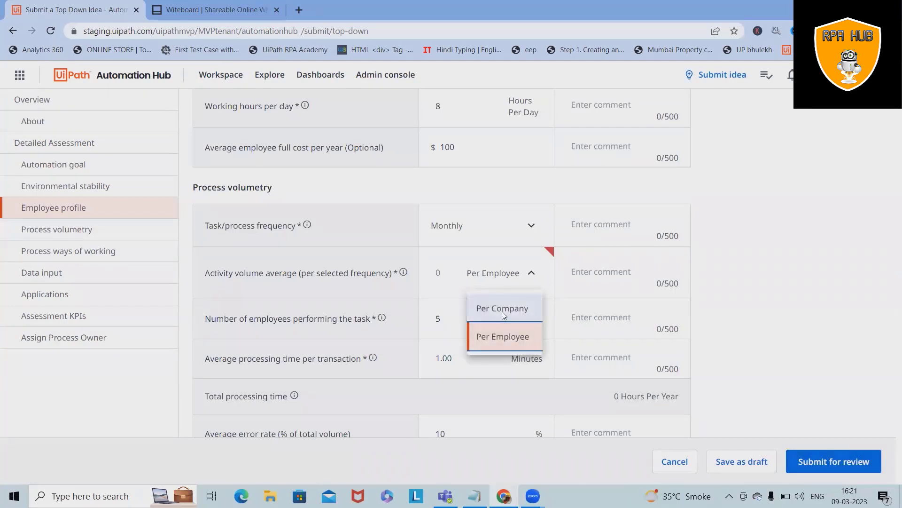
pyautogui.click(502, 309)
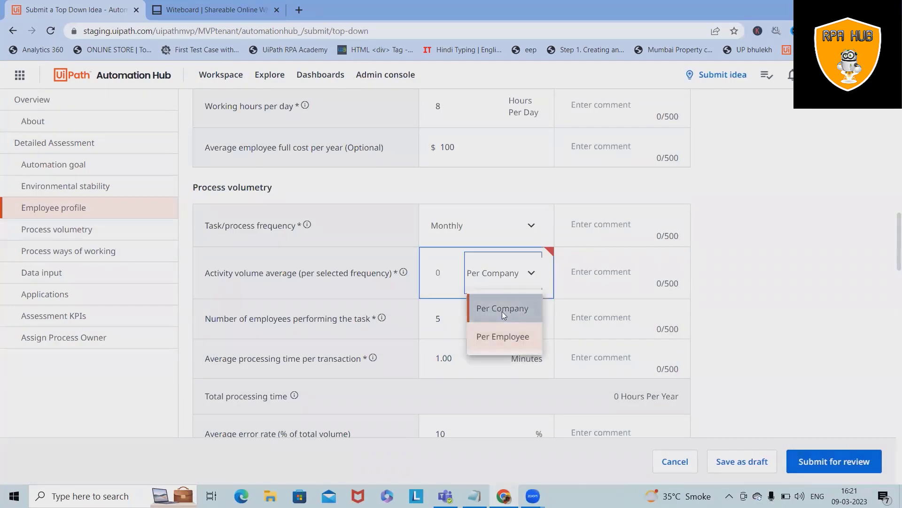
pyautogui.click(525, 291)
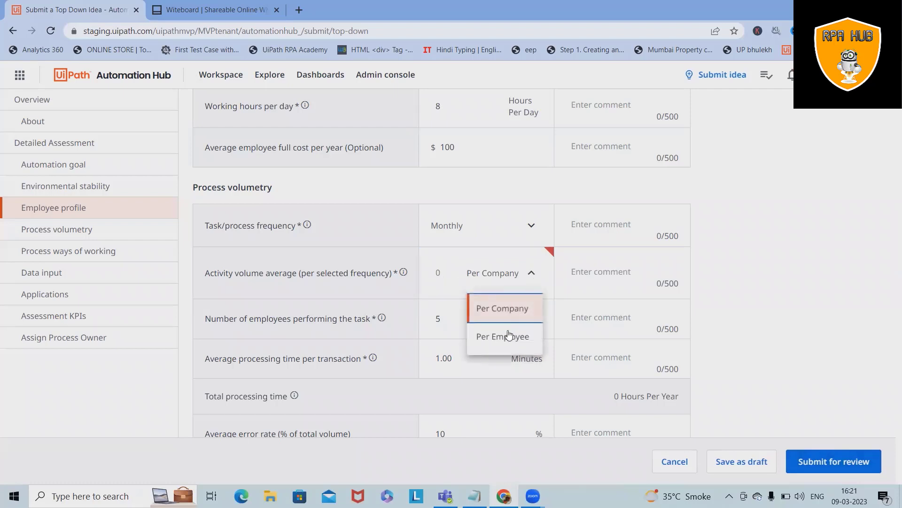
pyautogui.click(442, 274)
pyautogui.write('10')
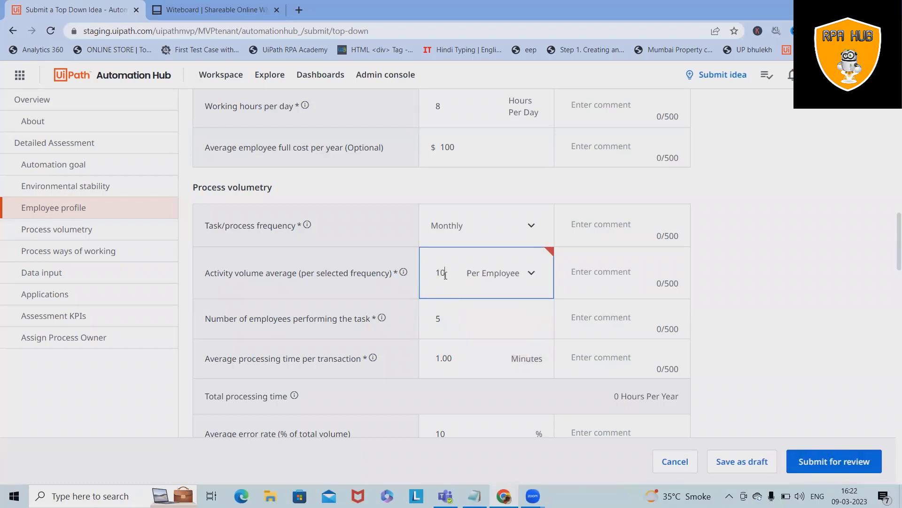
pyautogui.scroll(-20, 481, 241)
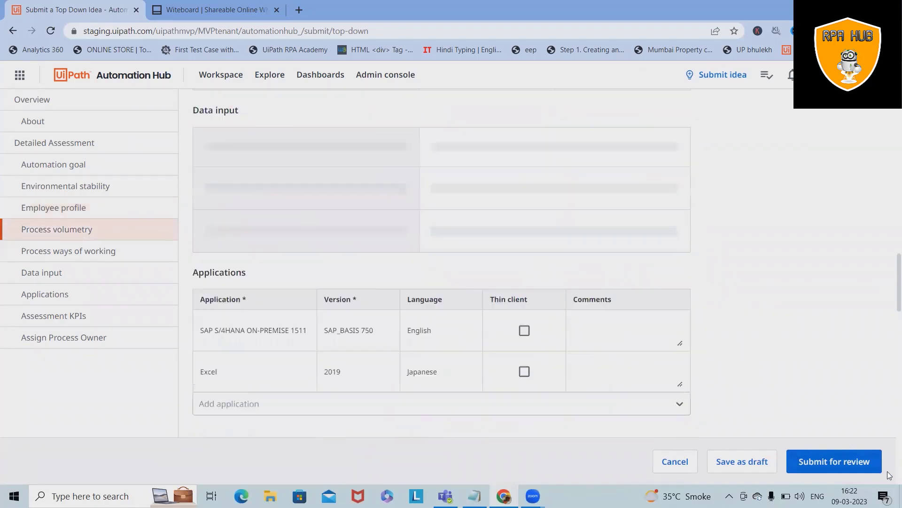
pyautogui.click(843, 463)
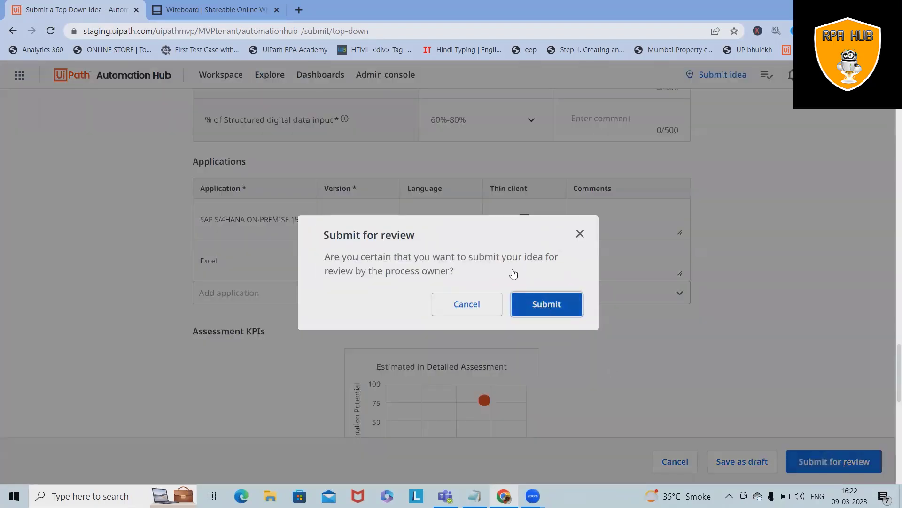
pyautogui.click(556, 319)
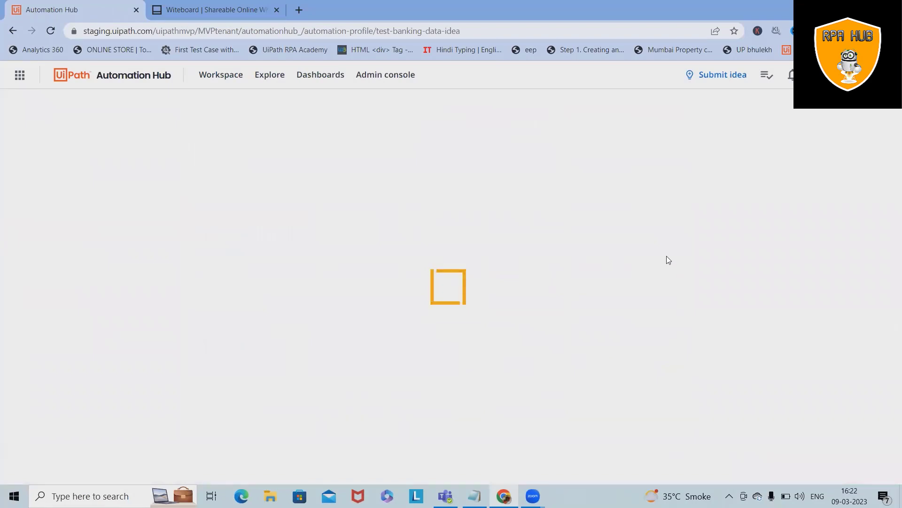
# - Review the Test Banking Data Idea's About details, now Awaiting Review, then open its Cost Benefit Analysis tab
pyautogui.scroll(-3, 707, 333)
pyautogui.scroll(-8, 705, 330)
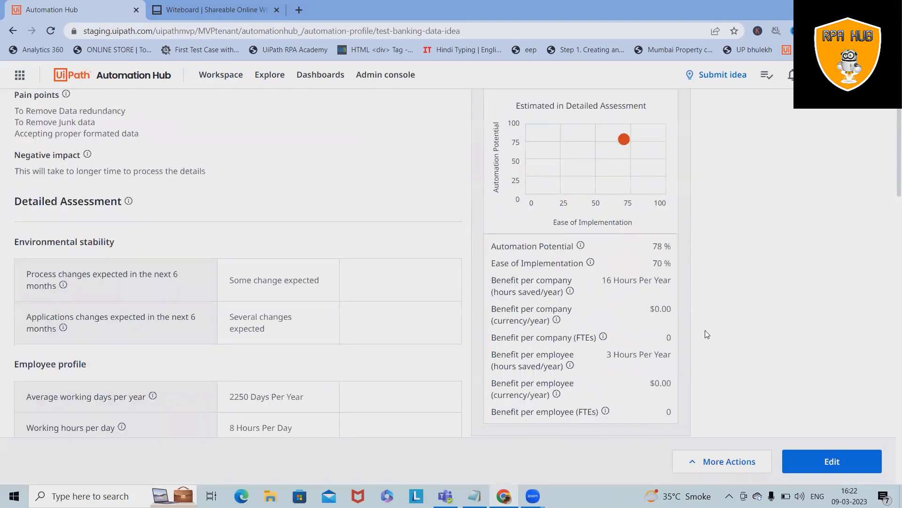
pyautogui.scroll(8, 700, 324)
pyautogui.scroll(4, 108, 231)
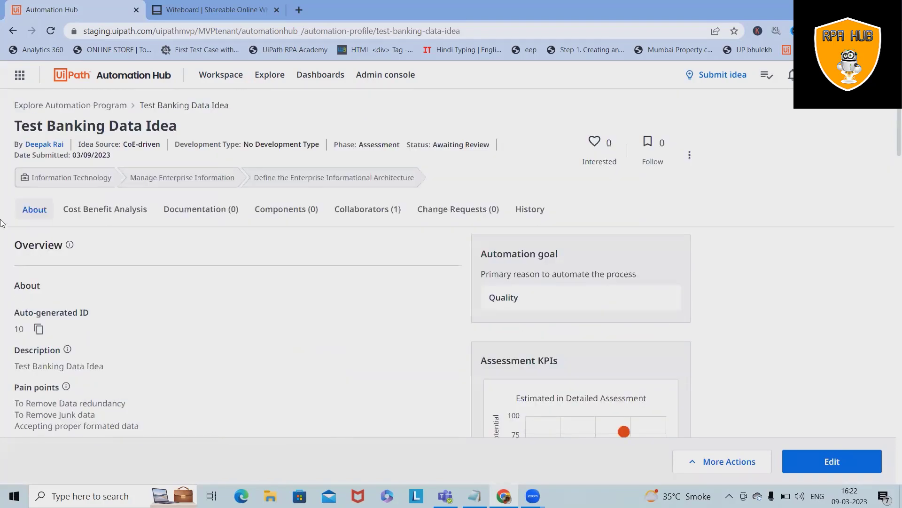
pyautogui.scroll(-8, 113, 232)
pyautogui.scroll(9, 116, 228)
pyautogui.scroll(1, 118, 228)
pyautogui.scroll(-12, 407, 375)
pyautogui.scroll(-15, 407, 375)
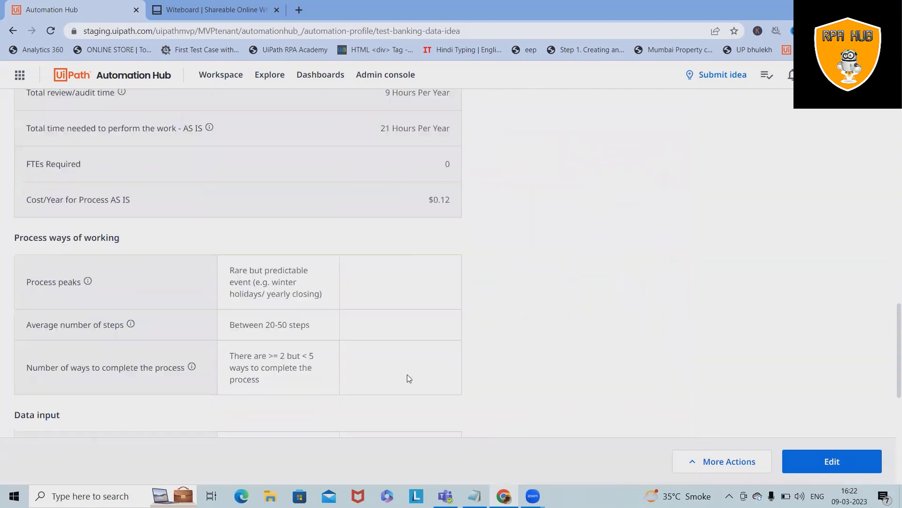
pyautogui.scroll(20, 407, 376)
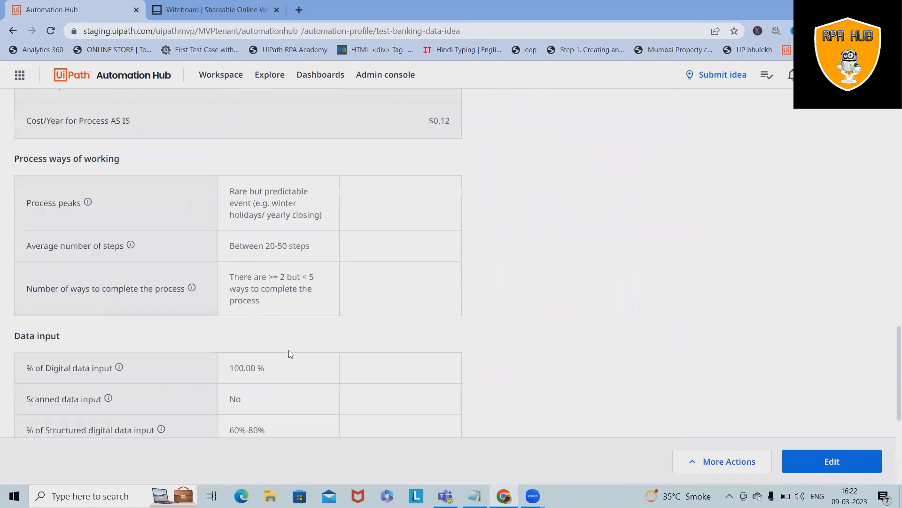
pyautogui.scroll(1, 631, 351)
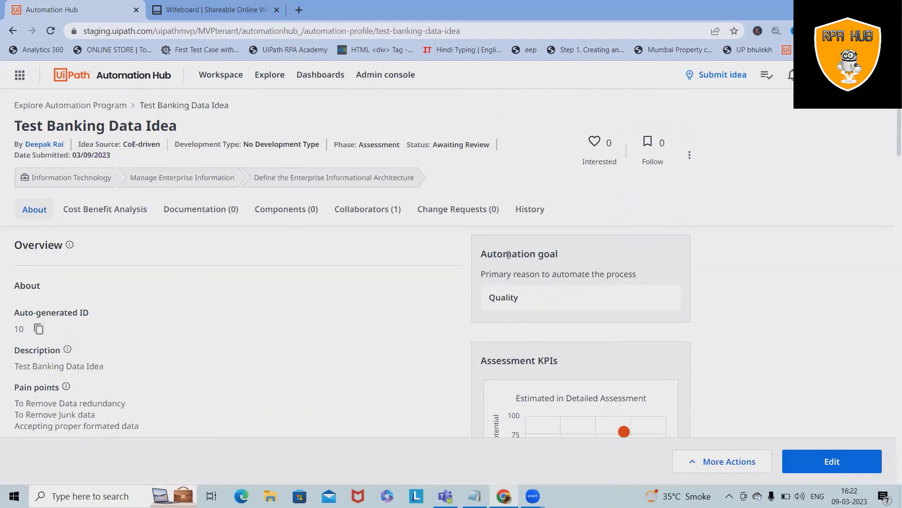
pyautogui.click(78, 210)
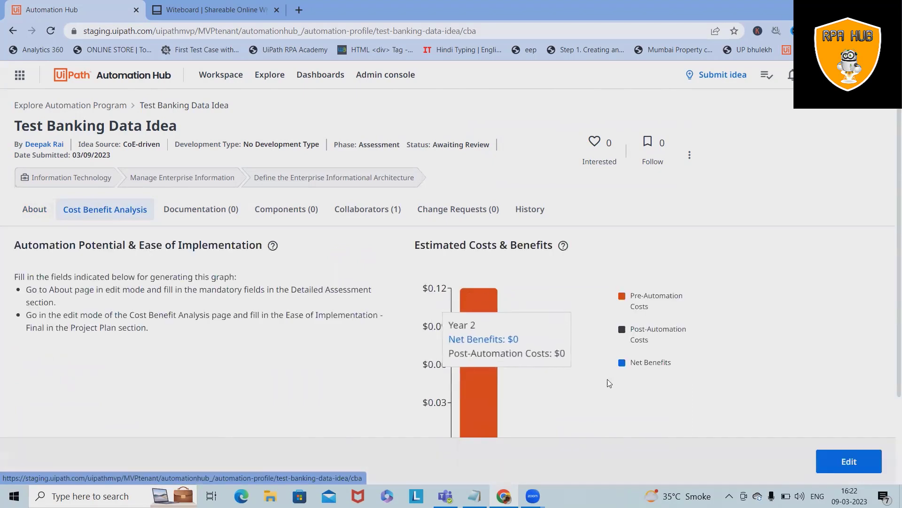
# - Check the cost-benefit chart, then browse the empty Documentation (0) tab's Task Capture option and three automation templates
pyautogui.scroll(-2, 609, 384)
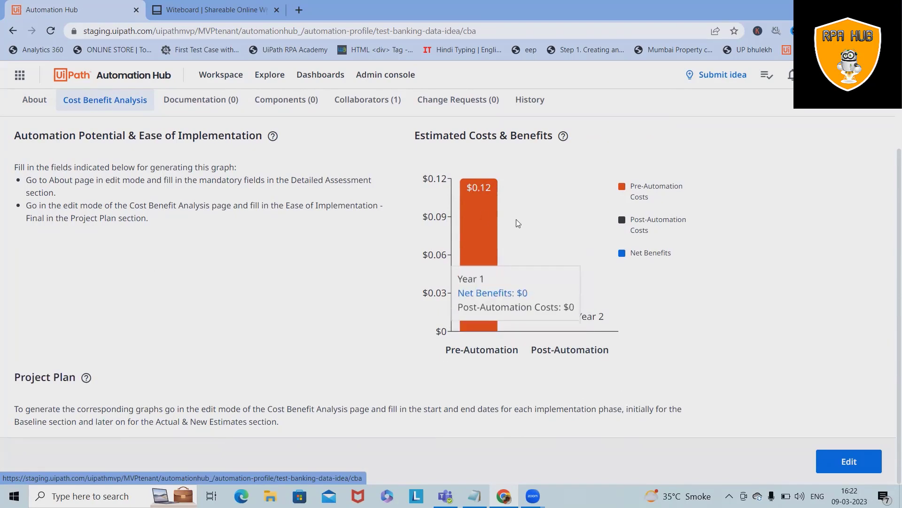
pyautogui.scroll(3, 282, 235)
pyautogui.click(213, 213)
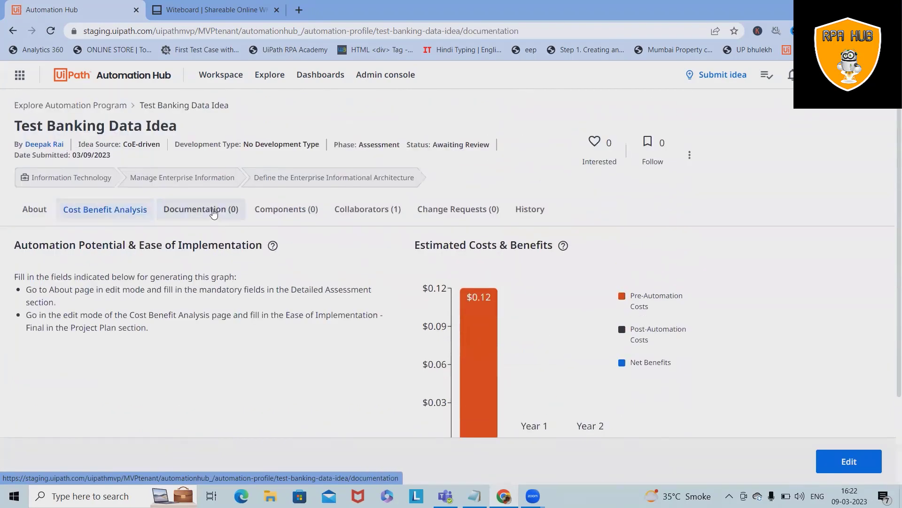
pyautogui.scroll(-5, 316, 329)
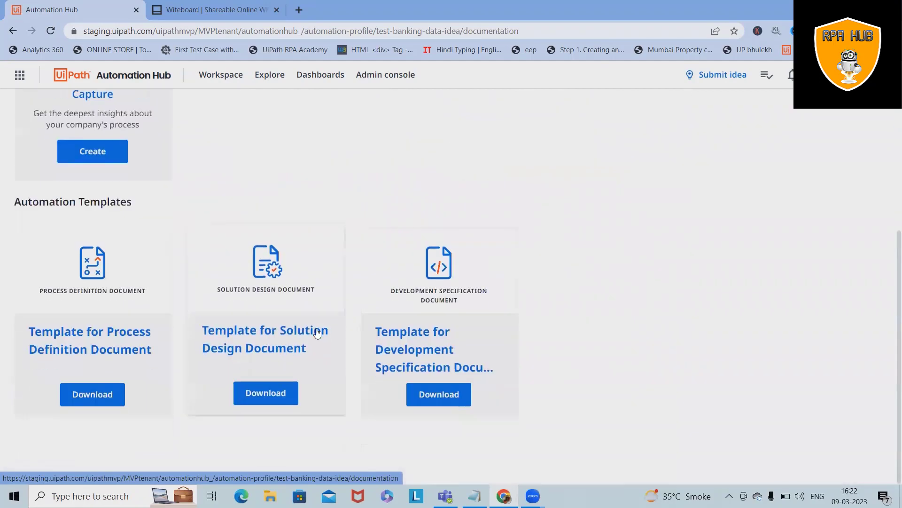
pyautogui.scroll(3, 81, 249)
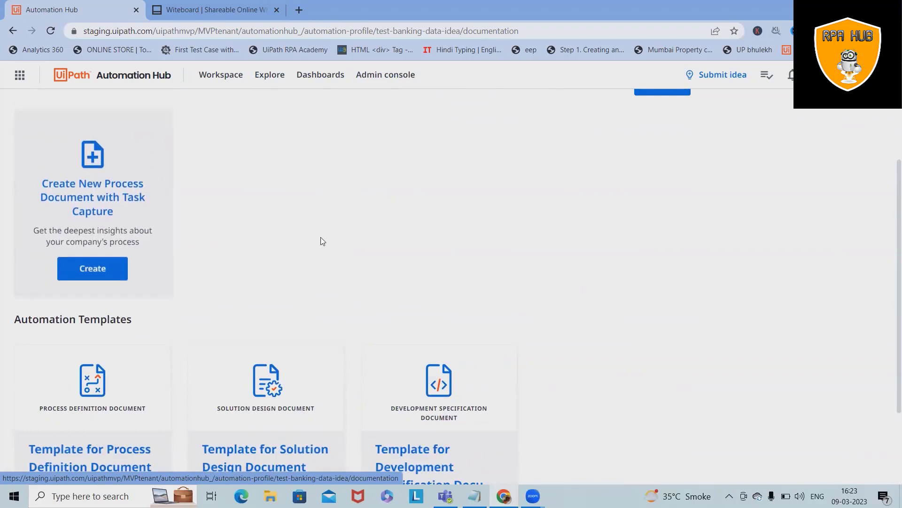
pyautogui.scroll(2, 371, 247)
pyautogui.scroll(1, 373, 249)
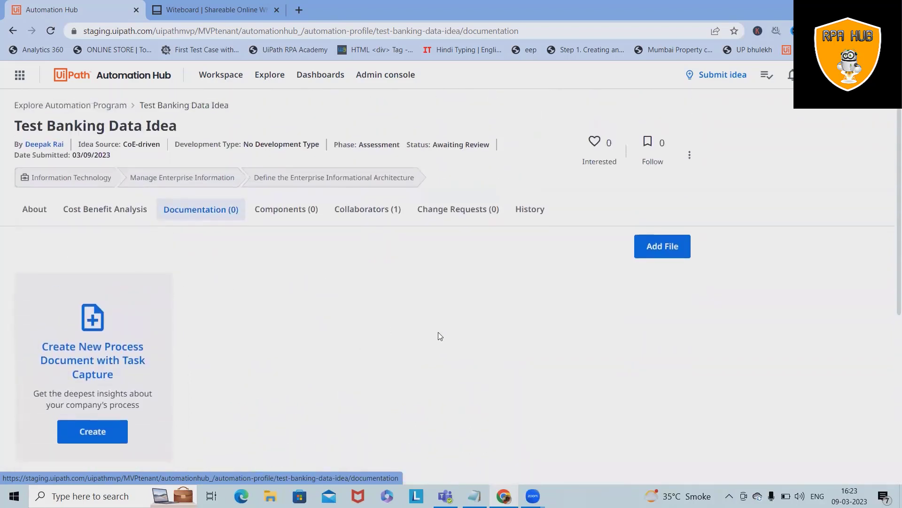